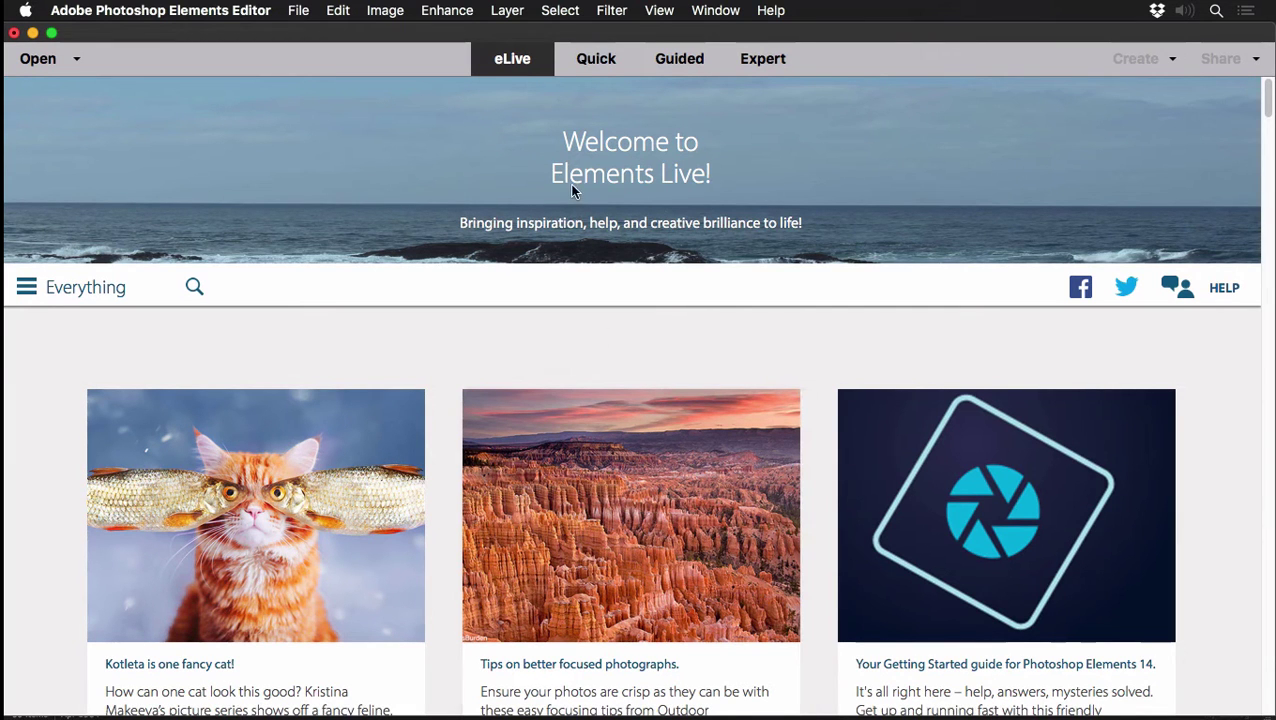
Show the canyon photo in Quick mode with the Before & After - Horizontal view
{"action": "left_click", "coordinate": [595, 58]}
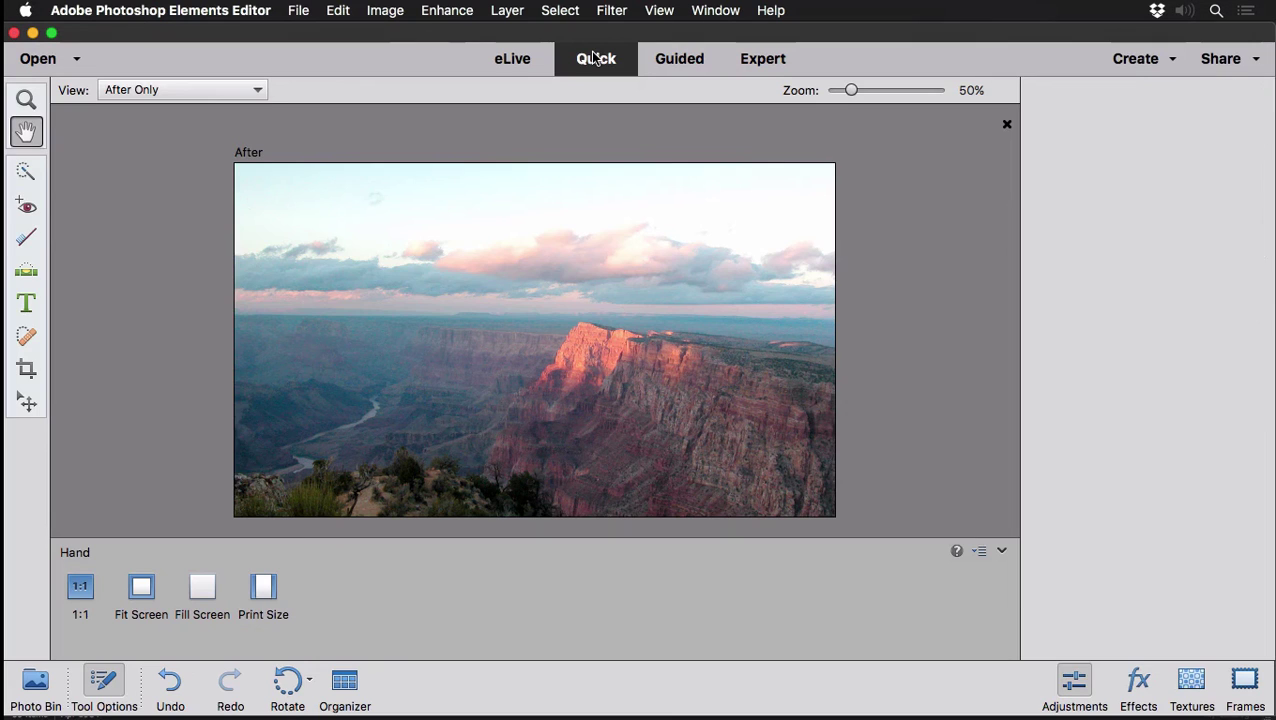
{"action": "left_click", "coordinate": [200, 92]}
{"action": "left_click", "coordinate": [199, 120]}
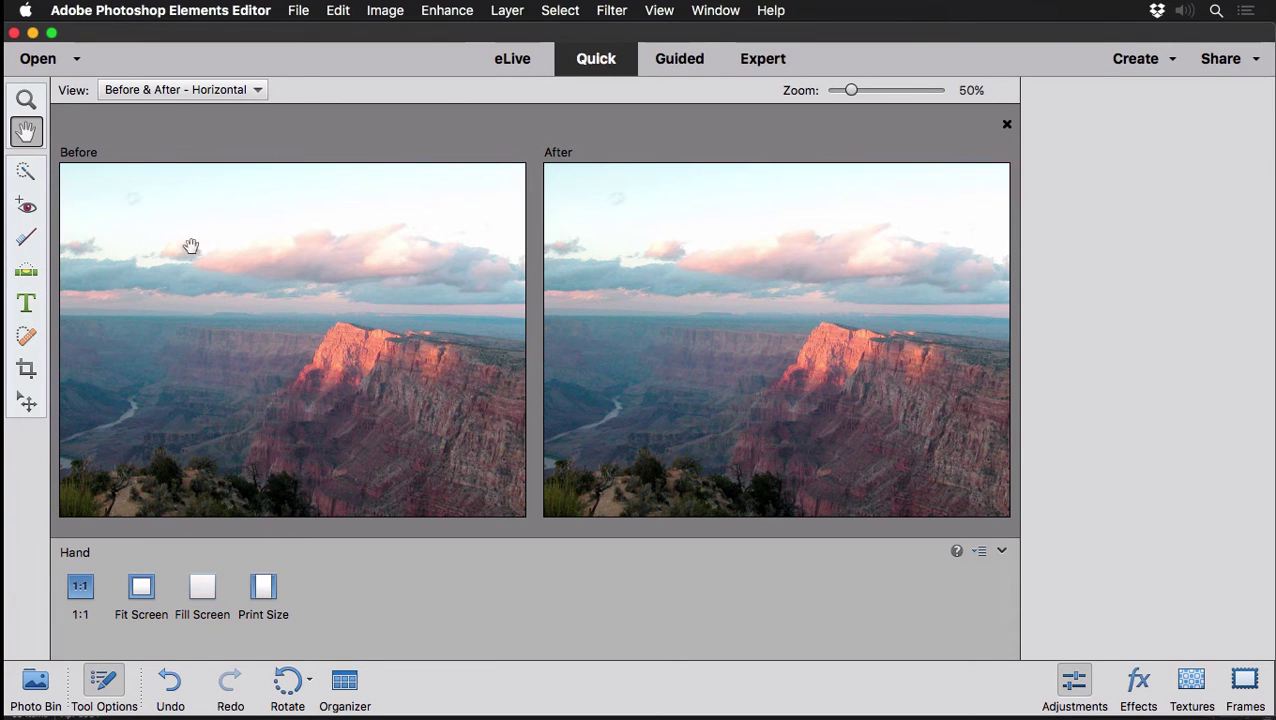
Apply Enhance > Auto Haze Removal so the After canyon image looks clearer and darker
{"action": "left_click", "coordinate": [444, 12]}
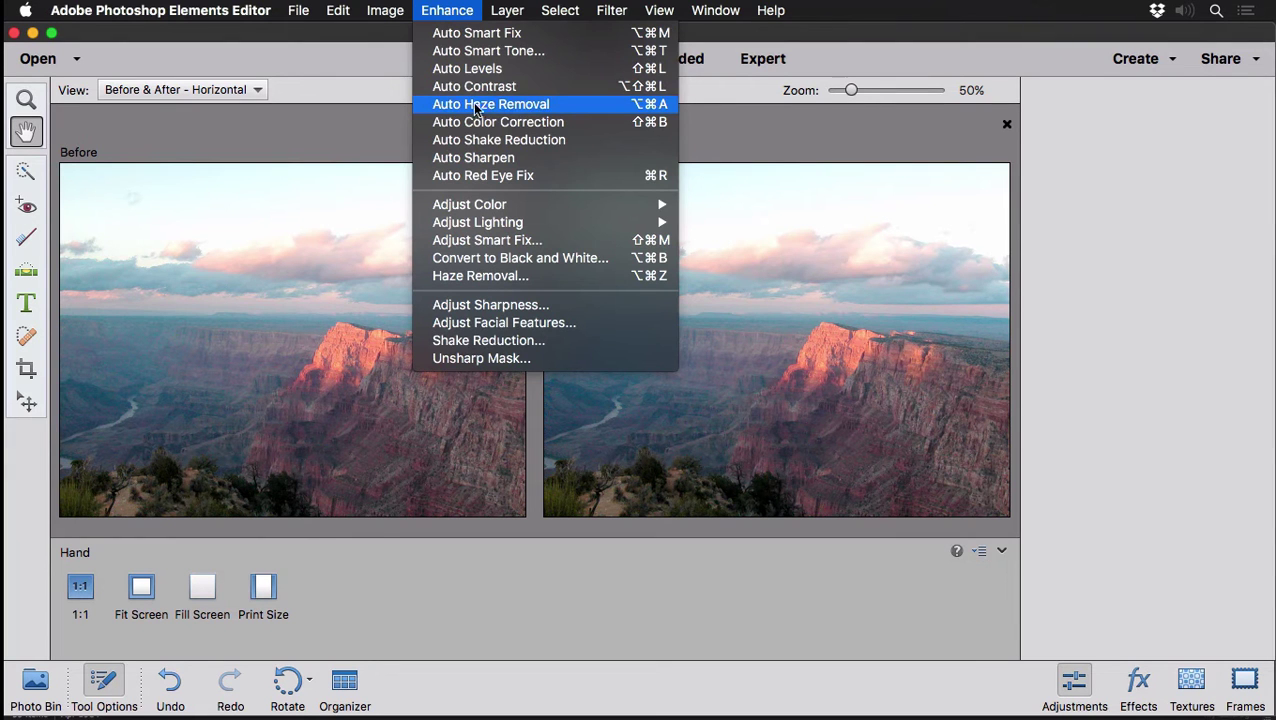
{"action": "left_click", "coordinate": [575, 108]}
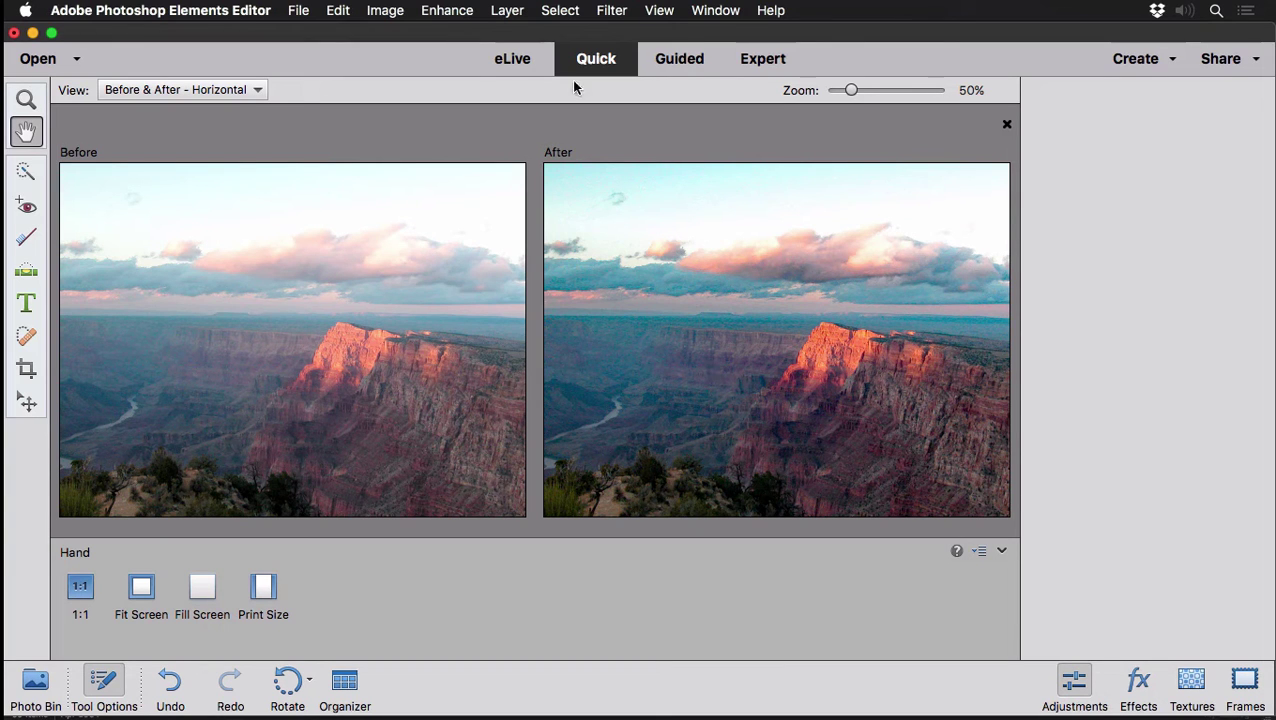
{"action": "left_click", "coordinate": [443, 16]}
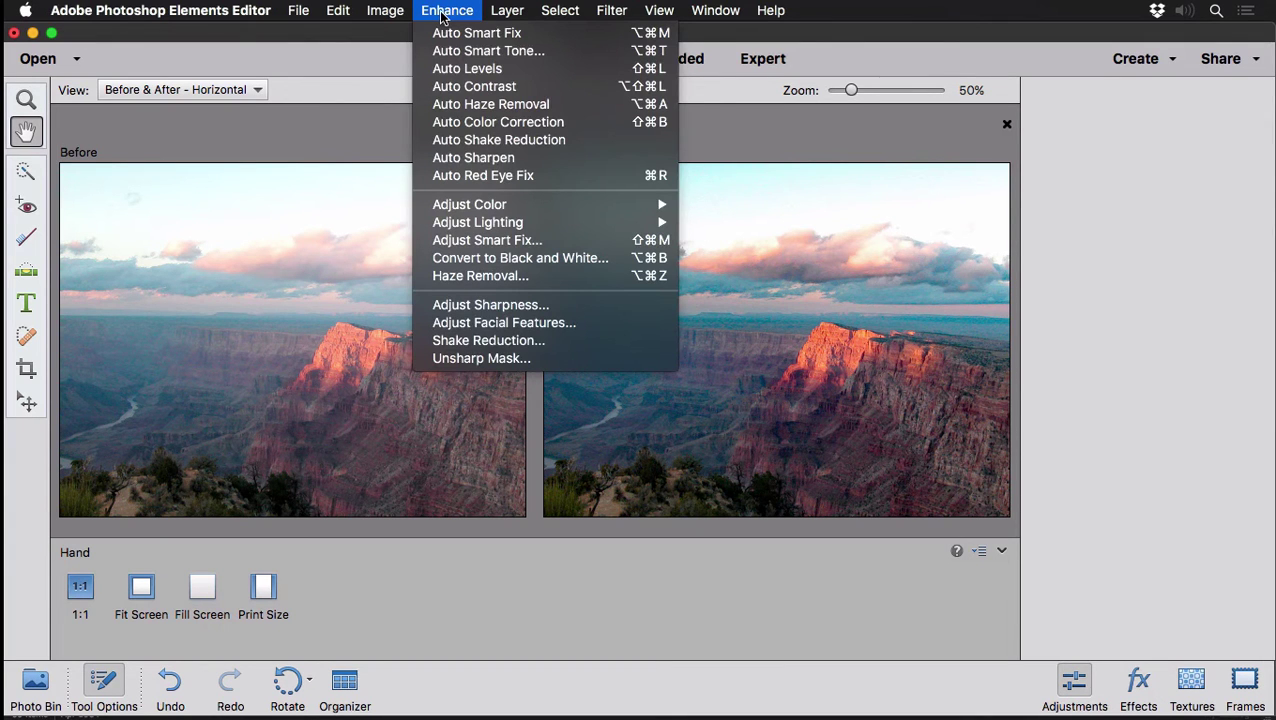
In Haze Removal, lower Haze Reduction and Sensitivity slightly, compare Before/After, and confirm
{"action": "left_click", "coordinate": [545, 276]}
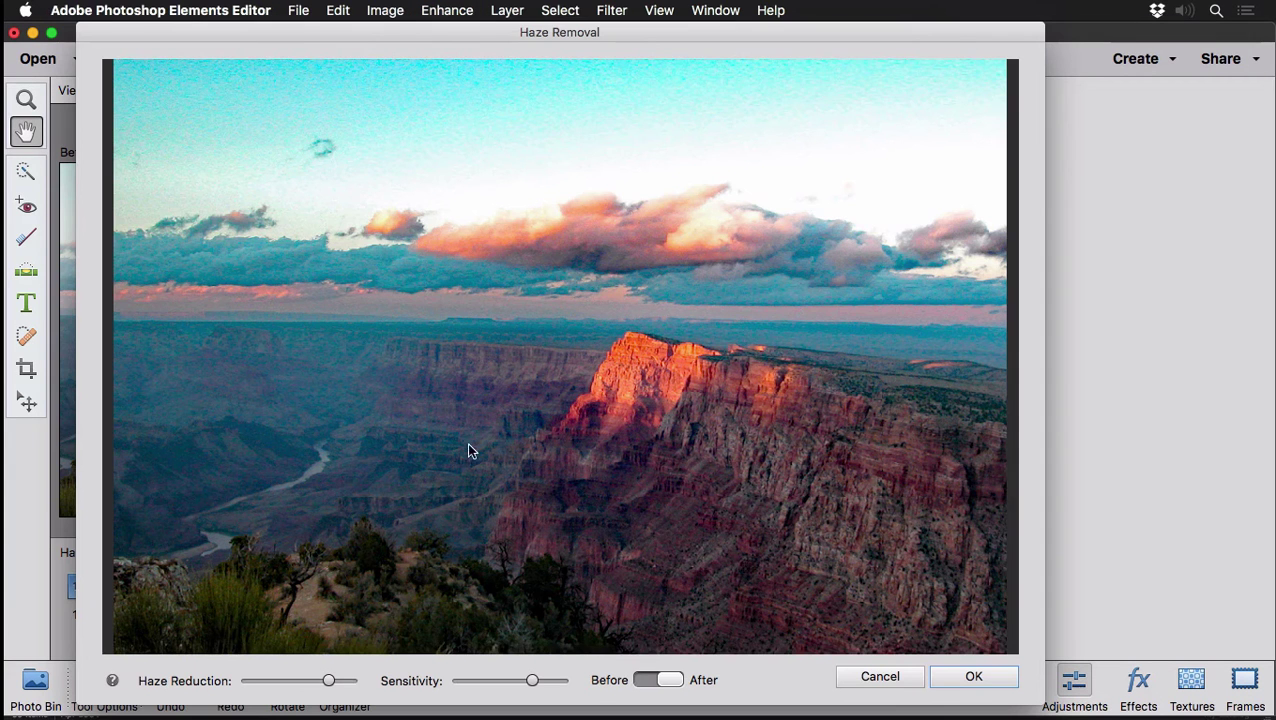
{"action": "left_click_drag", "start_coordinate": [330, 680], "coordinate": [300, 680]}
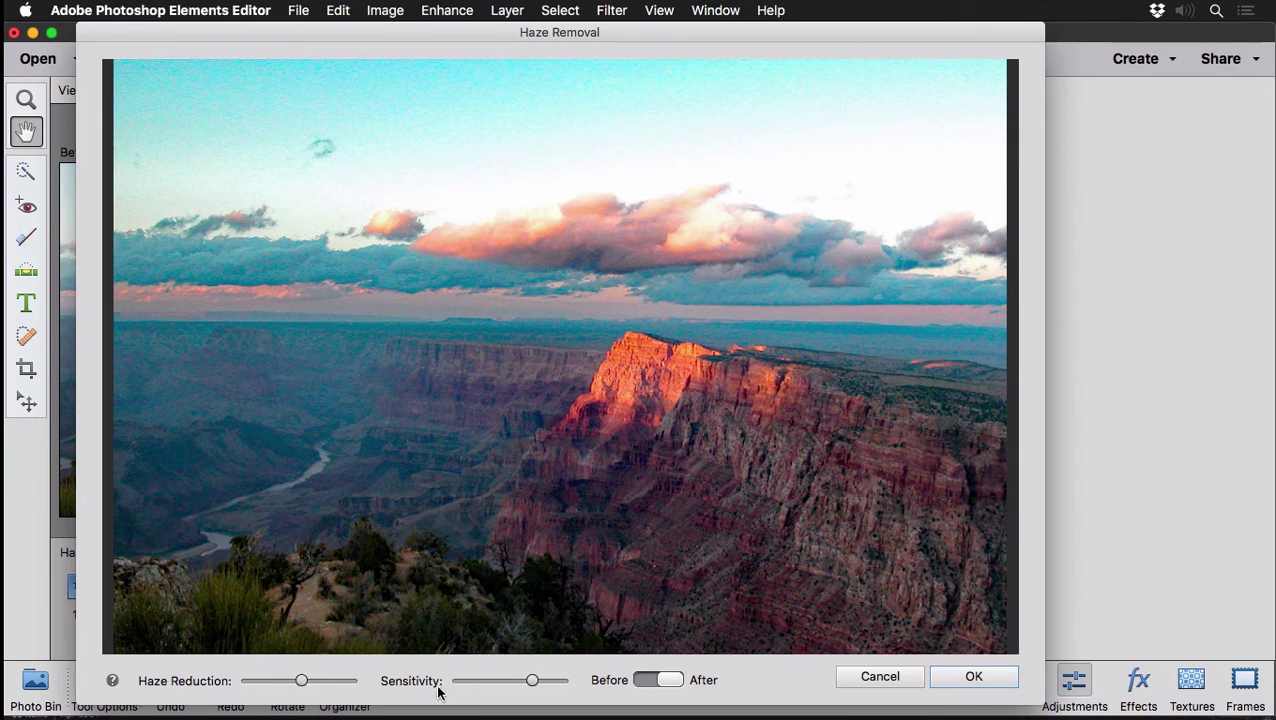
{"action": "left_click_drag", "start_coordinate": [532, 680], "coordinate": [498, 680]}
{"action": "left_click", "coordinate": [641, 682]}
{"action": "left_click", "coordinate": [641, 682]}
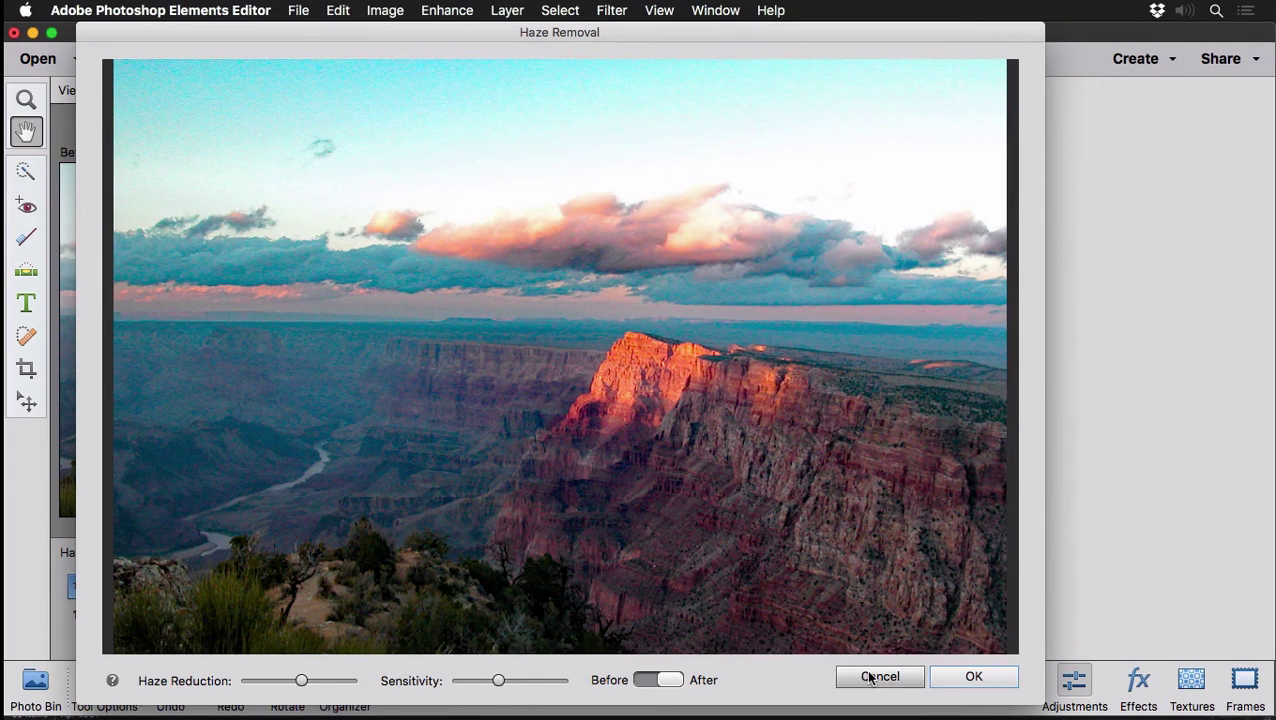
{"action": "left_click", "coordinate": [968, 678]}
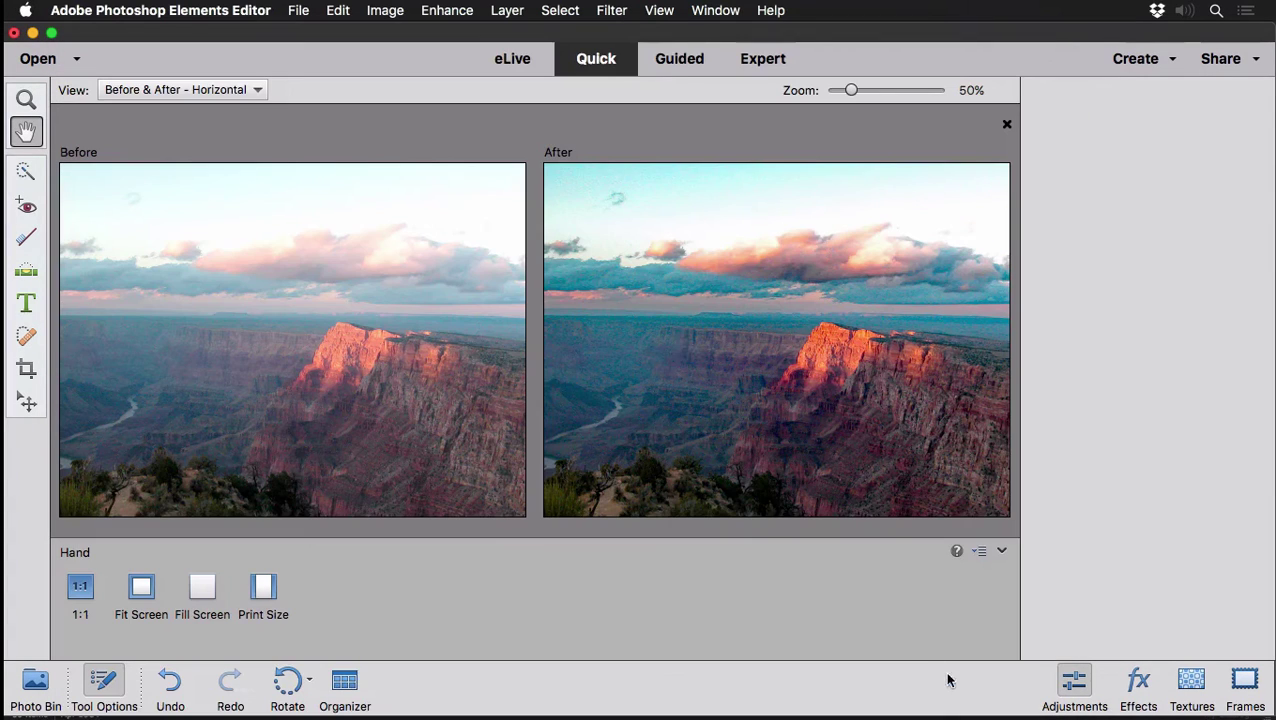
Enter Guided mode and look through the Color, Fun Edits, Special Edits and Photomerge categories
{"action": "left_click", "coordinate": [670, 62]}
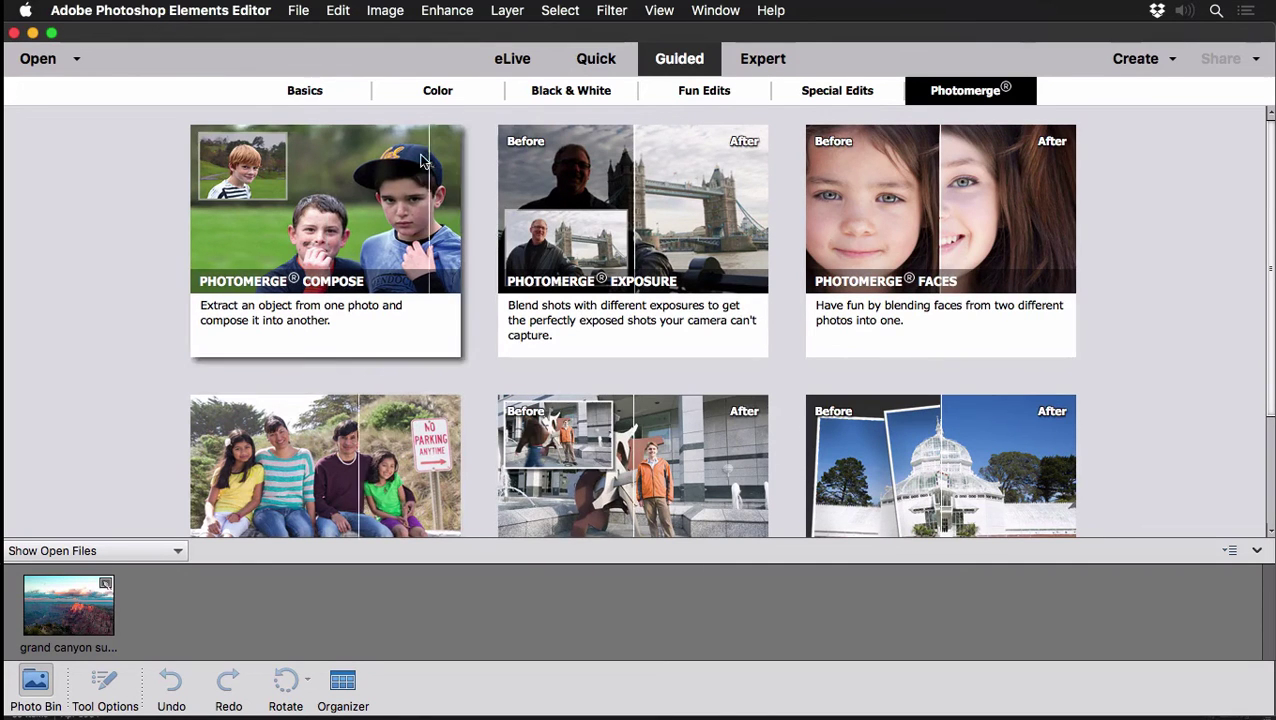
{"action": "left_click", "coordinate": [431, 97]}
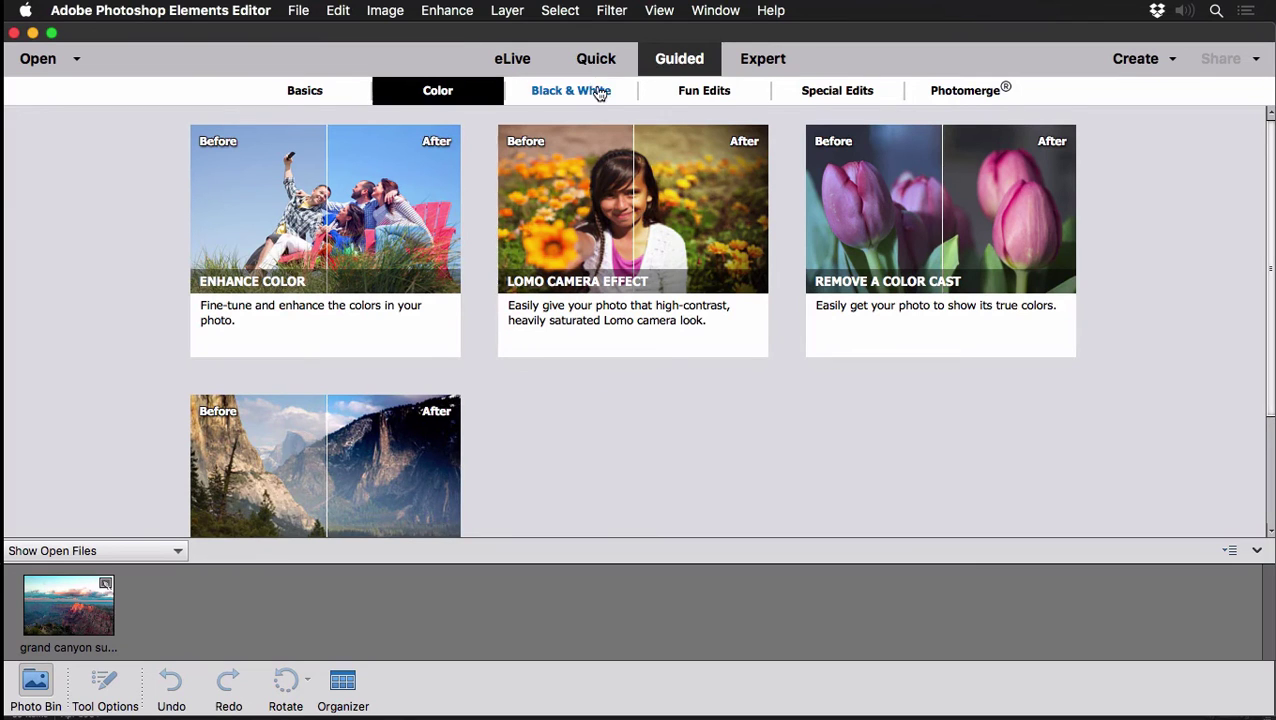
{"action": "left_click", "coordinate": [677, 91]}
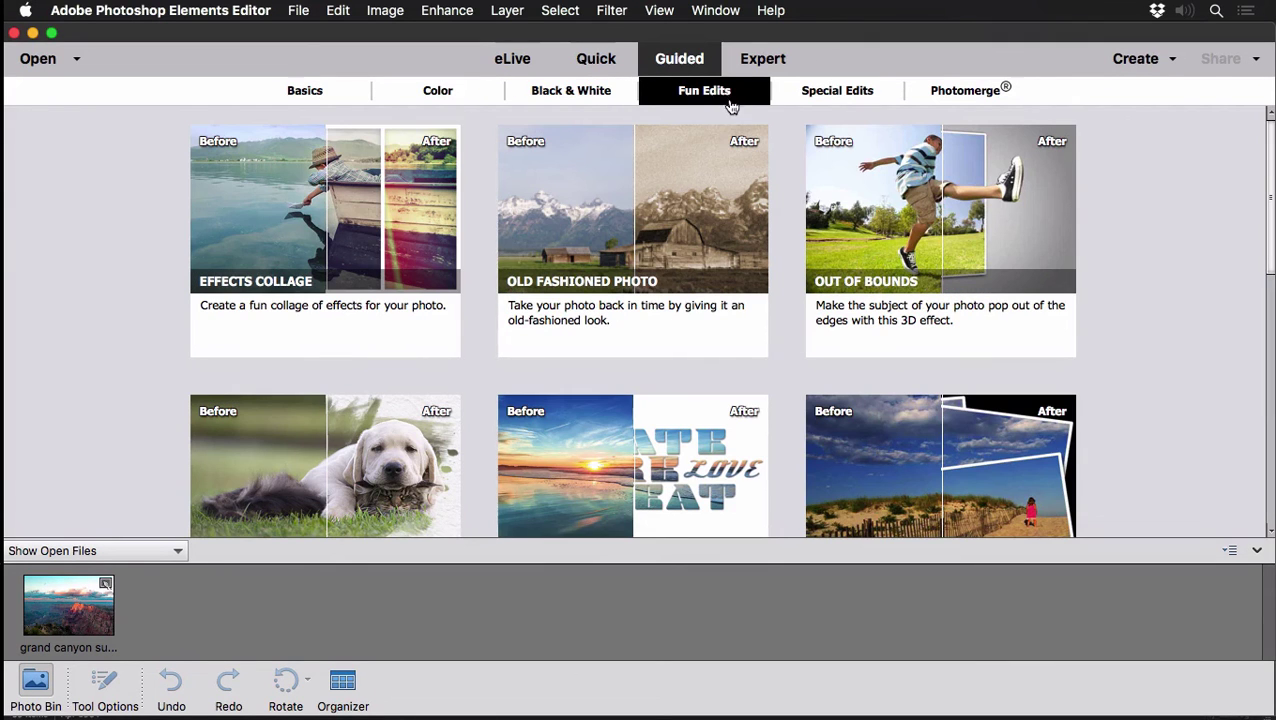
{"action": "left_click", "coordinate": [836, 97]}
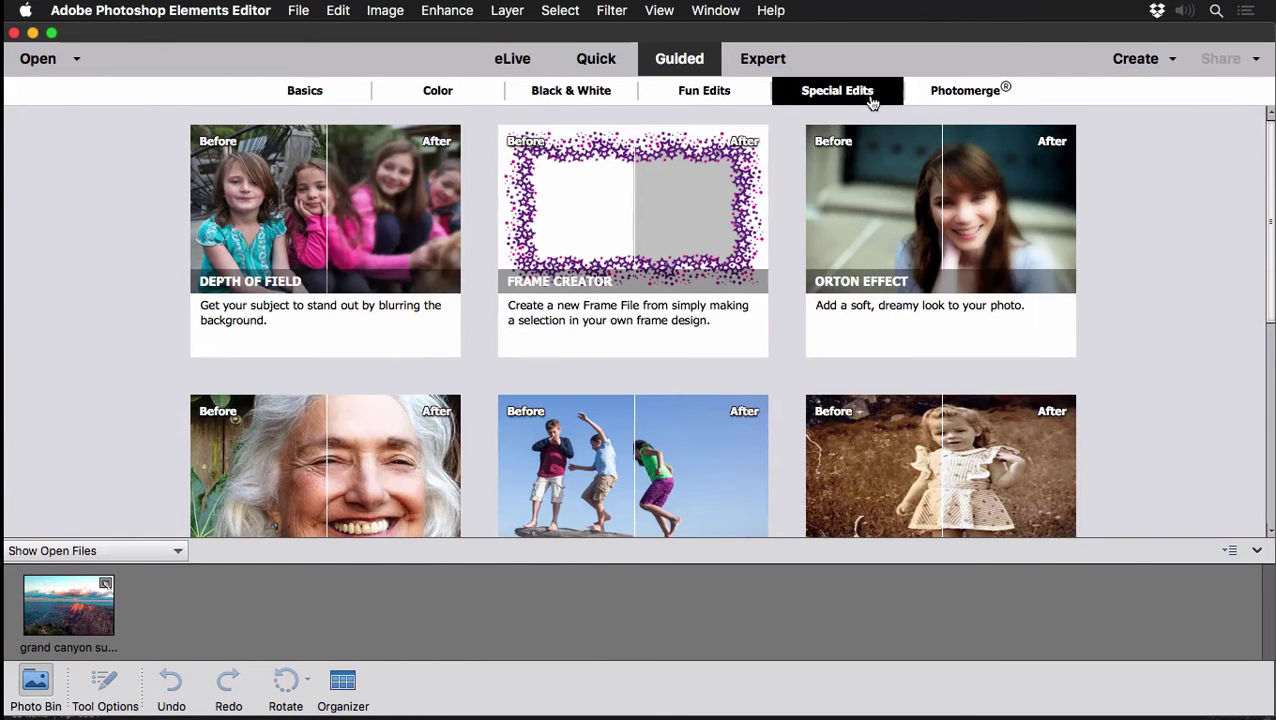
{"action": "left_click", "coordinate": [963, 93]}
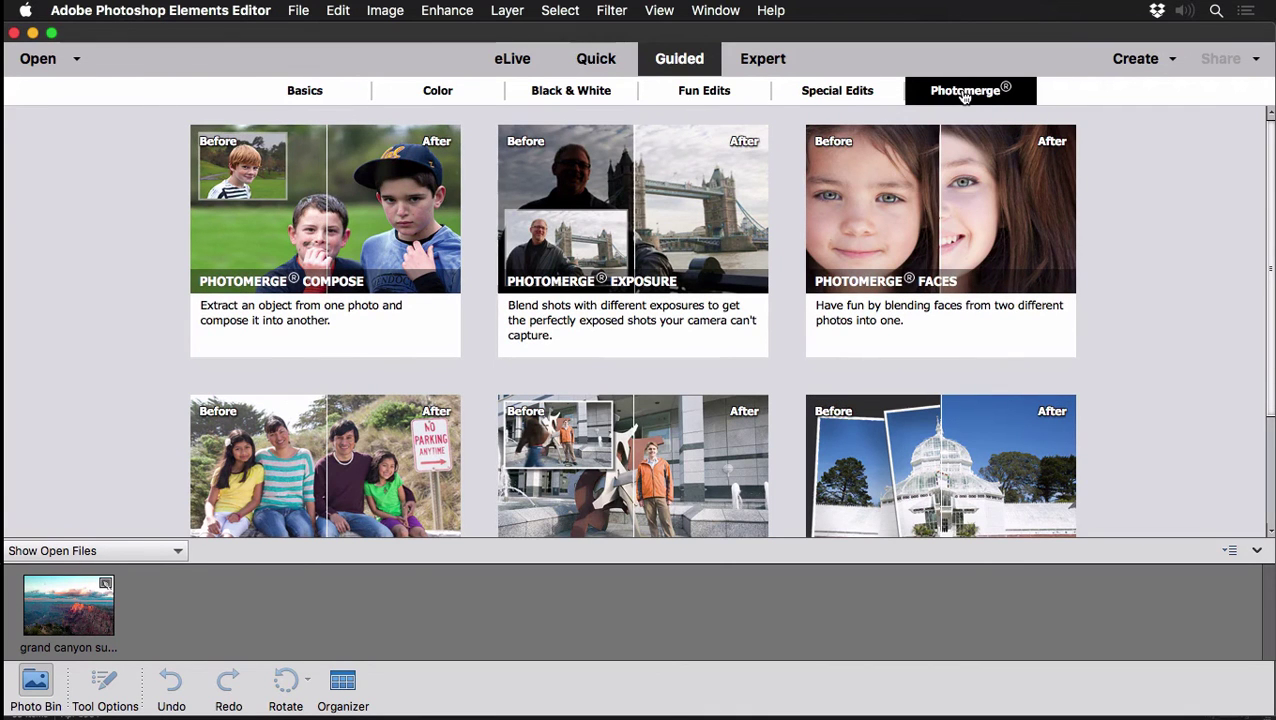
In Expert mode, paint a Blue Skies Smart Brush adjustment across the sky, then reselect Background
{"action": "left_click", "coordinate": [764, 61]}
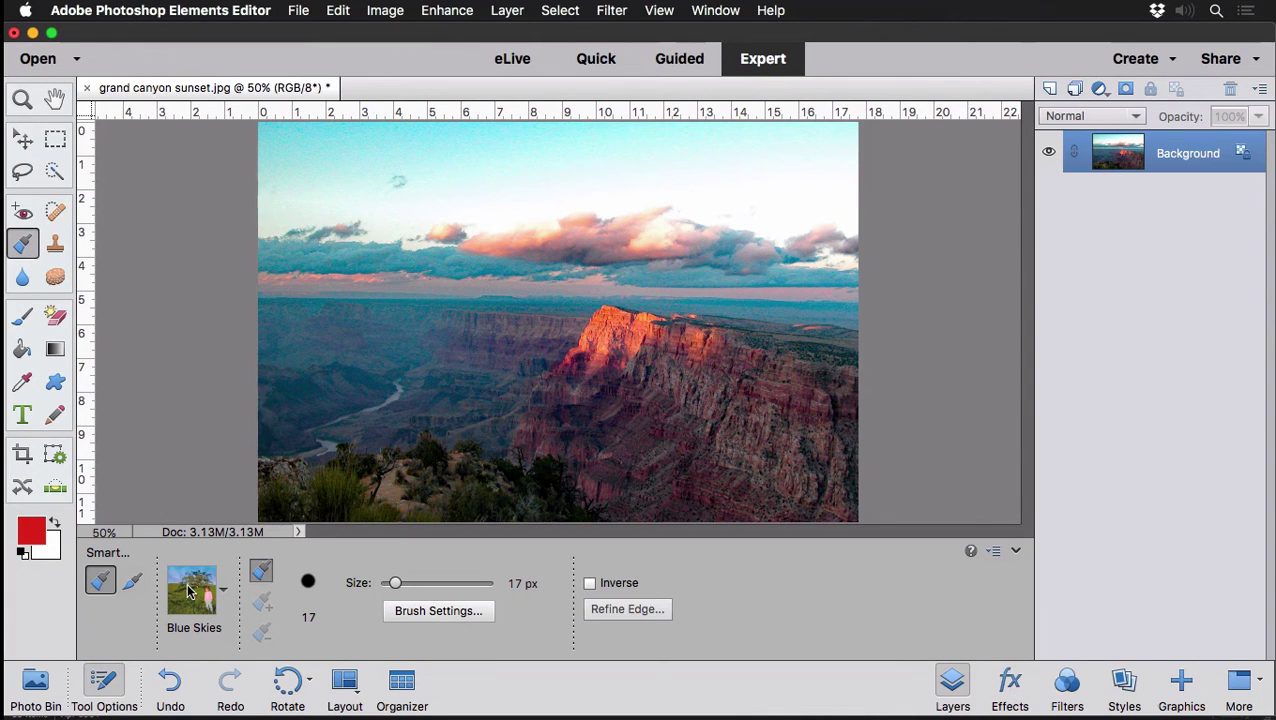
{"action": "mouse_move", "coordinate": [365, 184]}
{"action": "left_mouse_down"}
{"action": "mouse_move", "coordinate": [678, 167]}
{"action": "mouse_move", "coordinate": [619, 223]}
{"action": "left_mouse_up"}
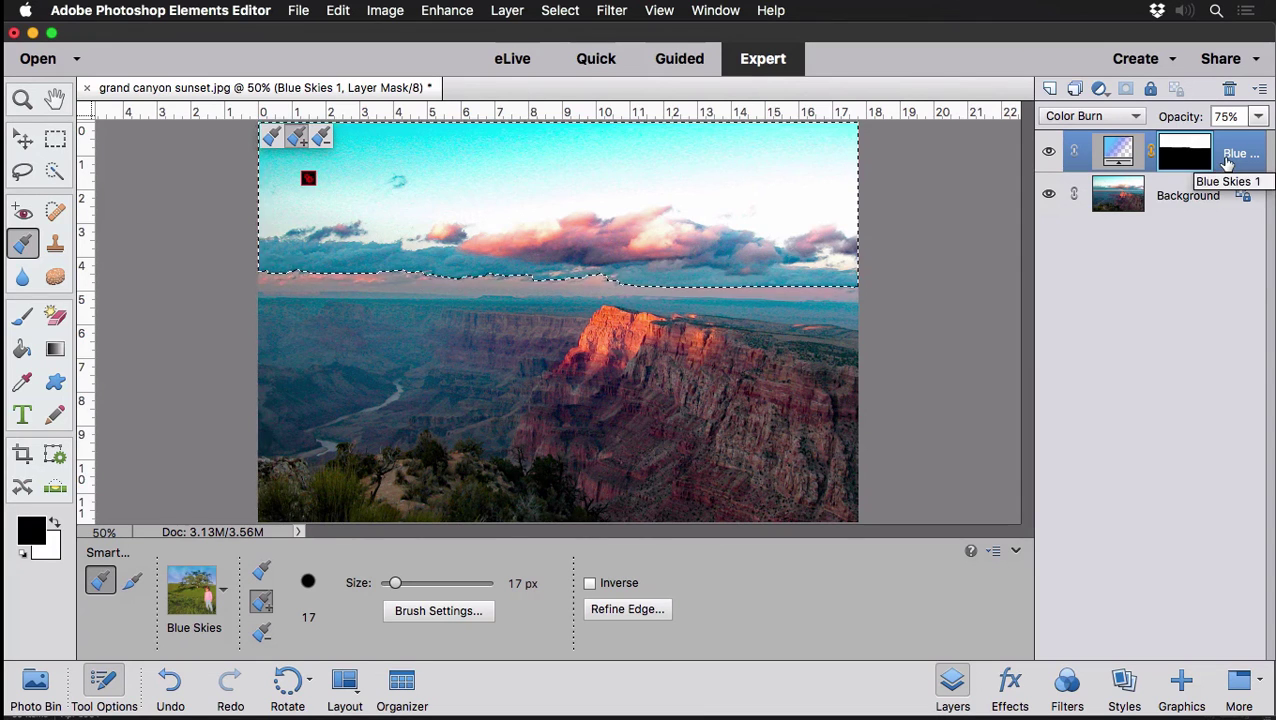
{"action": "left_click", "coordinate": [1183, 200]}
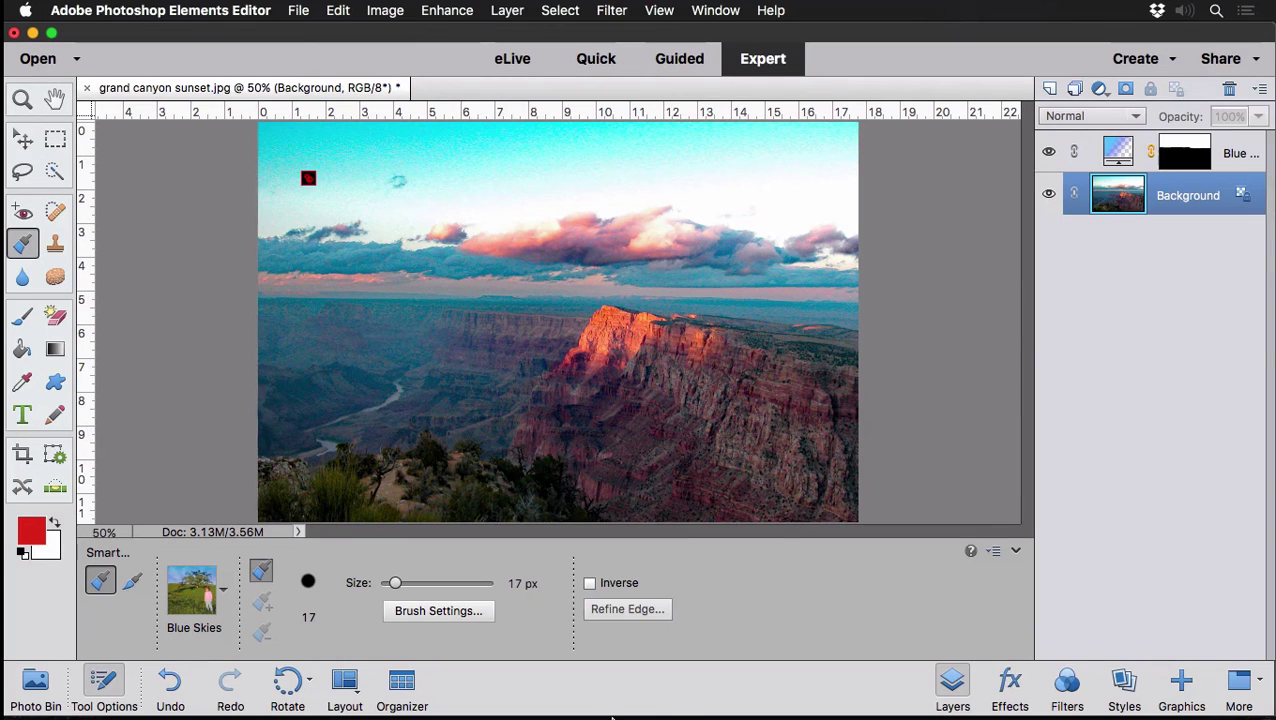
In Elements Organizer, replace the garden filter with the flower Smart Tag, showing 30 photos
{"action": "mouse_move", "coordinate": [604, 690]}
{"action": "left_click", "coordinate": [564, 687]}
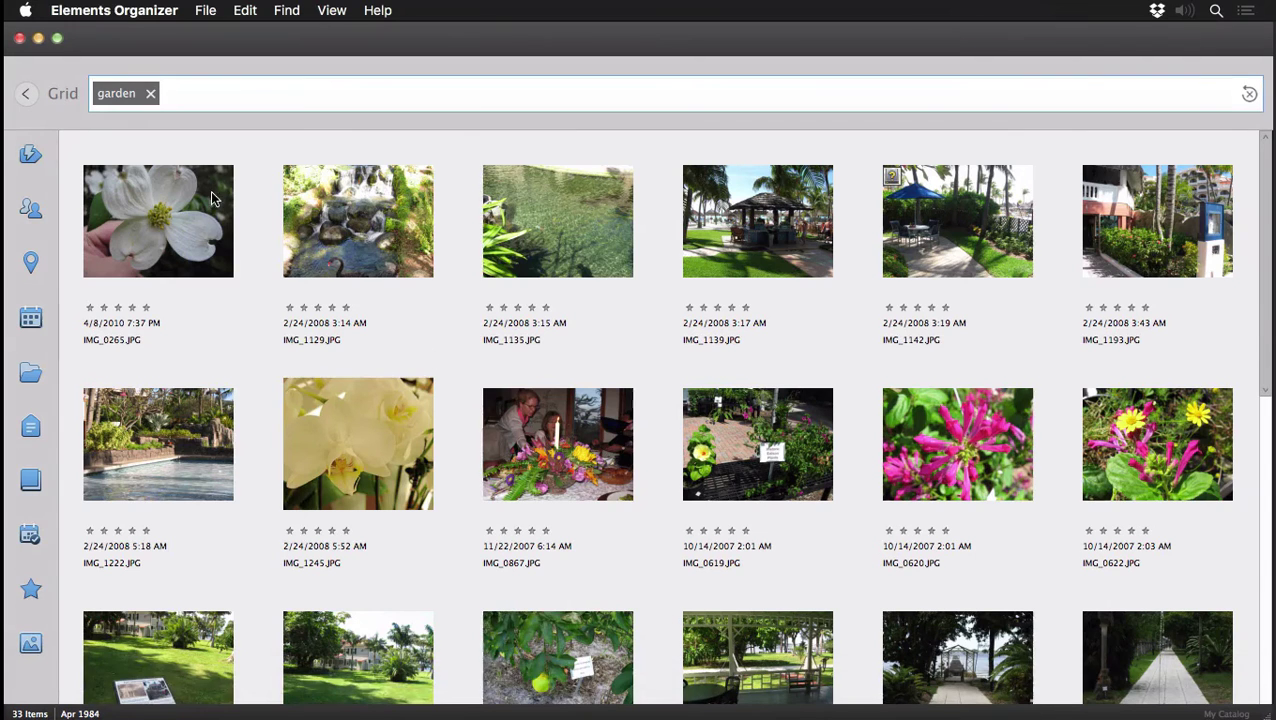
{"action": "left_click", "coordinate": [30, 153]}
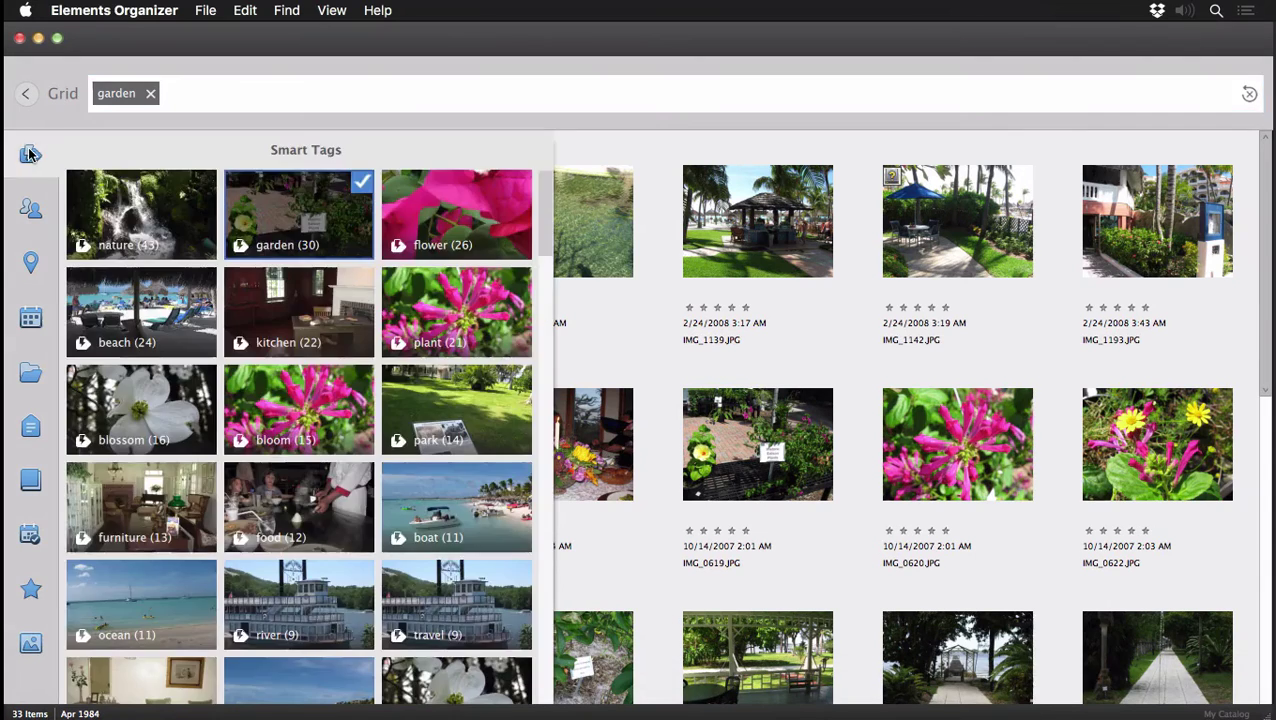
{"action": "left_click", "coordinate": [307, 236]}
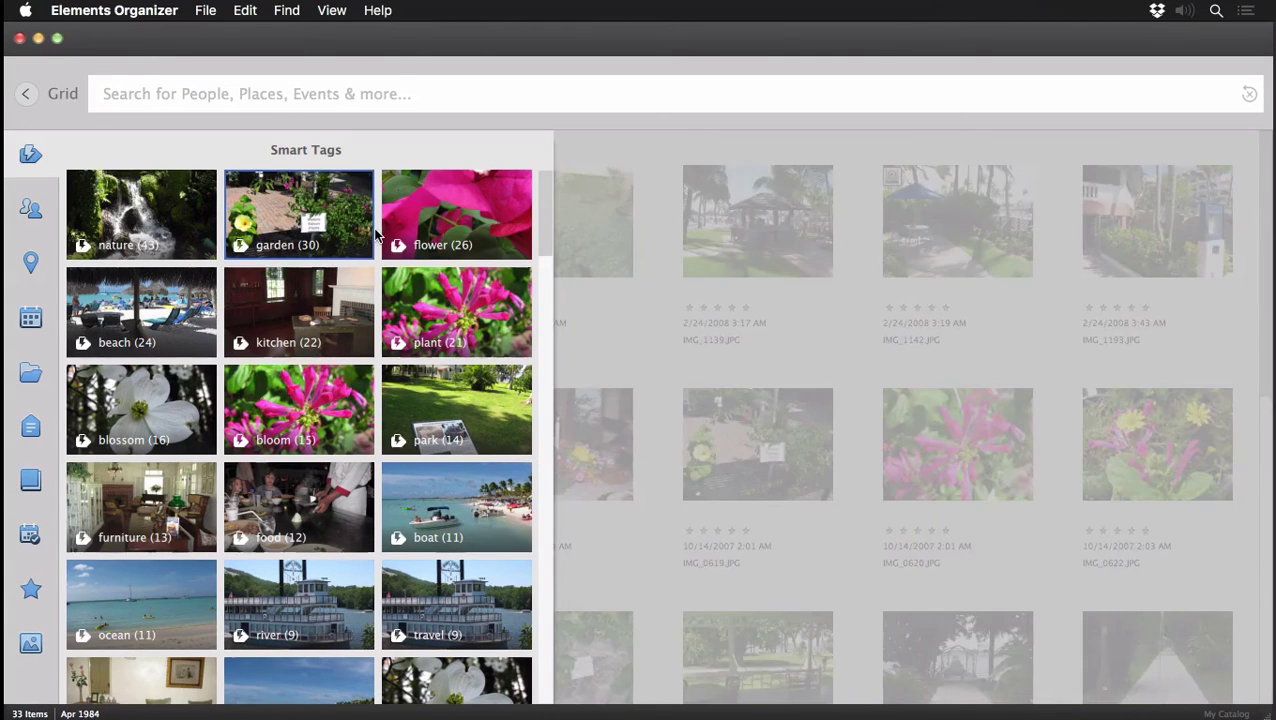
{"action": "left_click", "coordinate": [433, 234]}
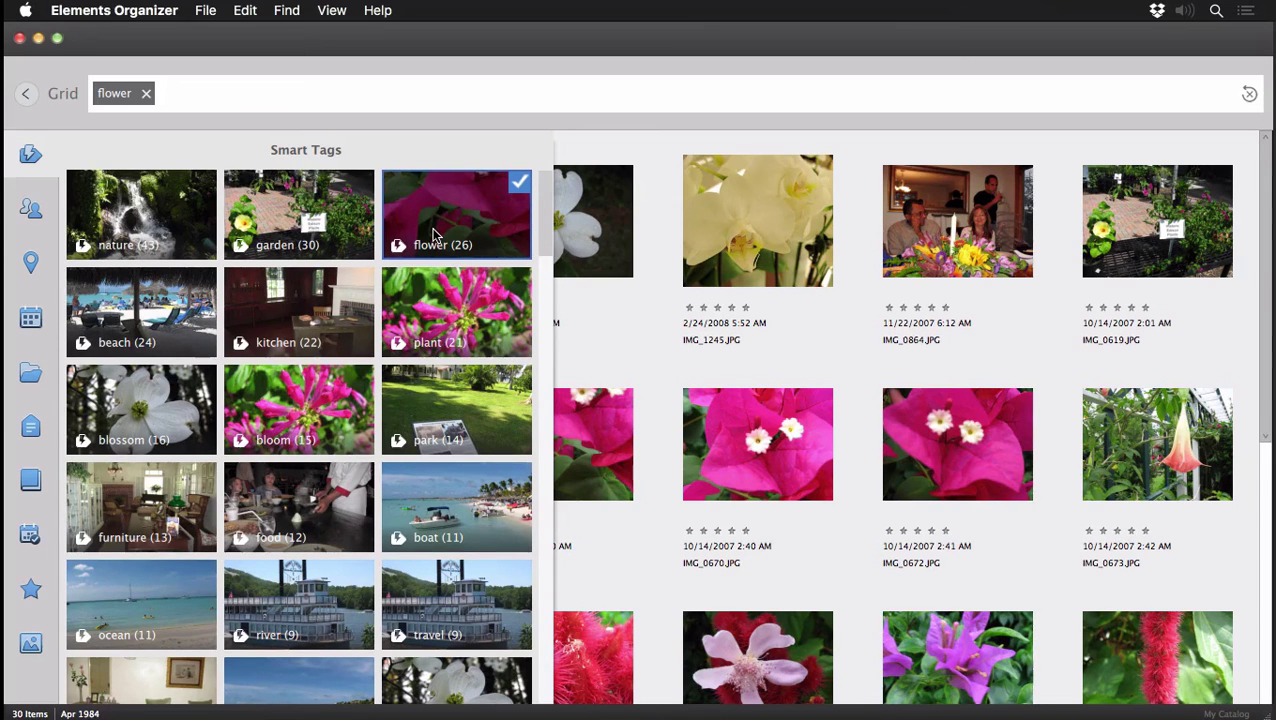
{"action": "mouse_move", "coordinate": [535, 714]}
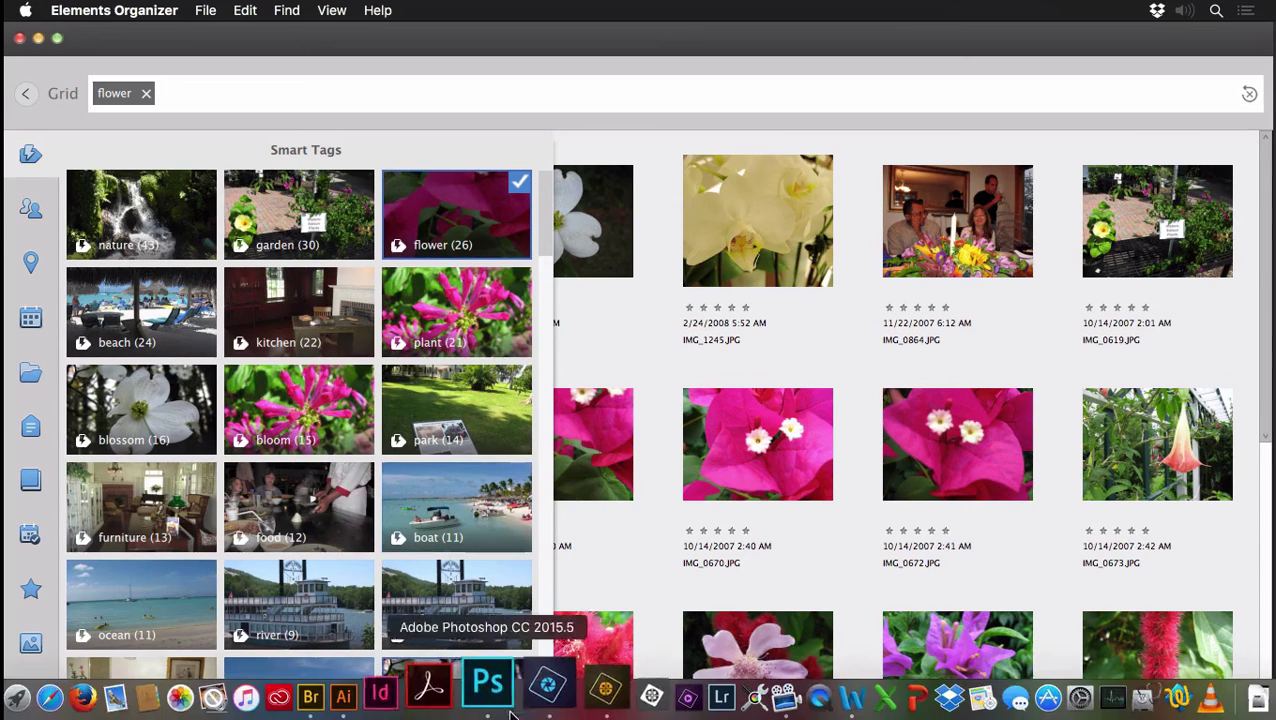
{"action": "left_click", "coordinate": [500, 690]}
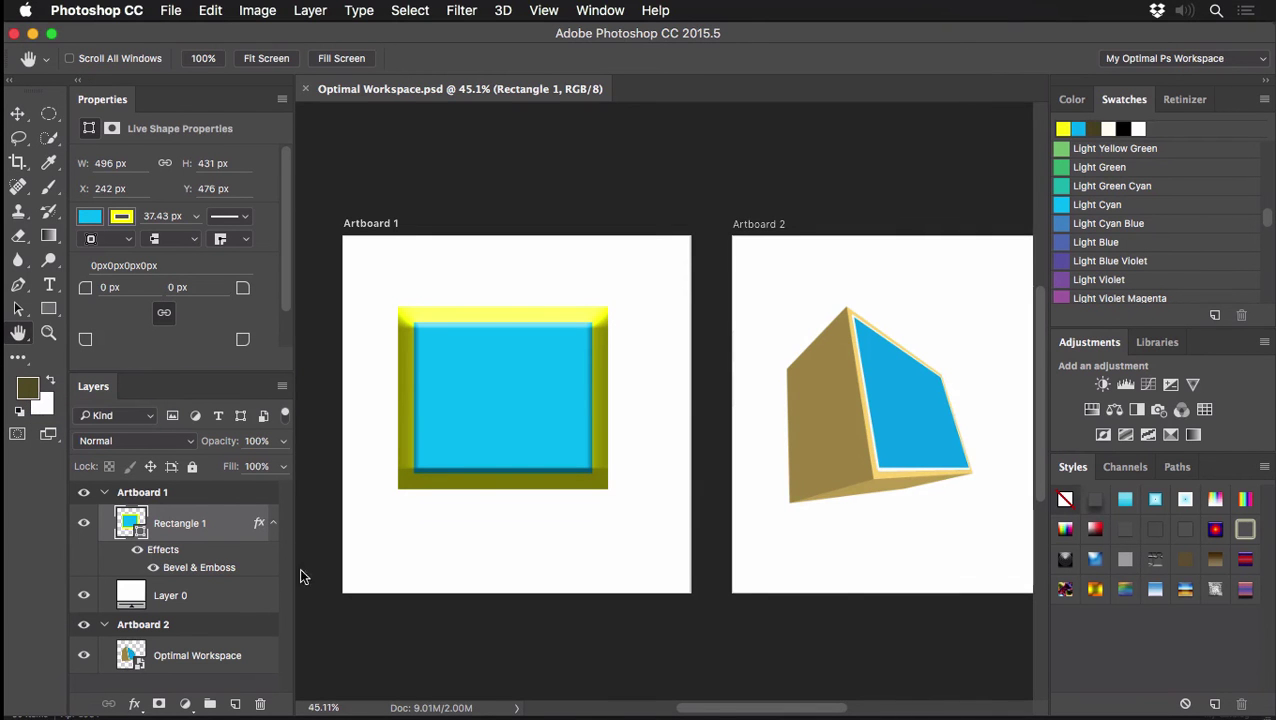
{"action": "mouse_move", "coordinate": [350, 705]}
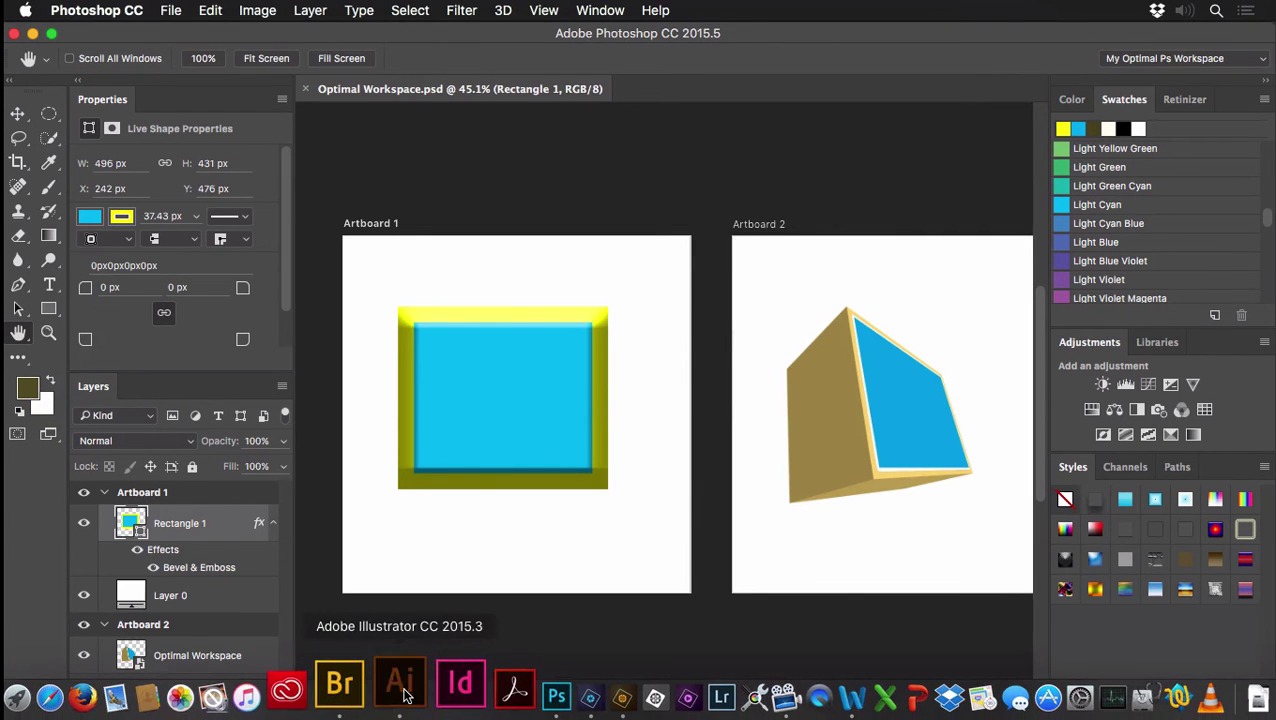
Bring Illustrator CC forward to show the Optimal Workspace.ai cube artwork
{"action": "left_click", "coordinate": [404, 690]}
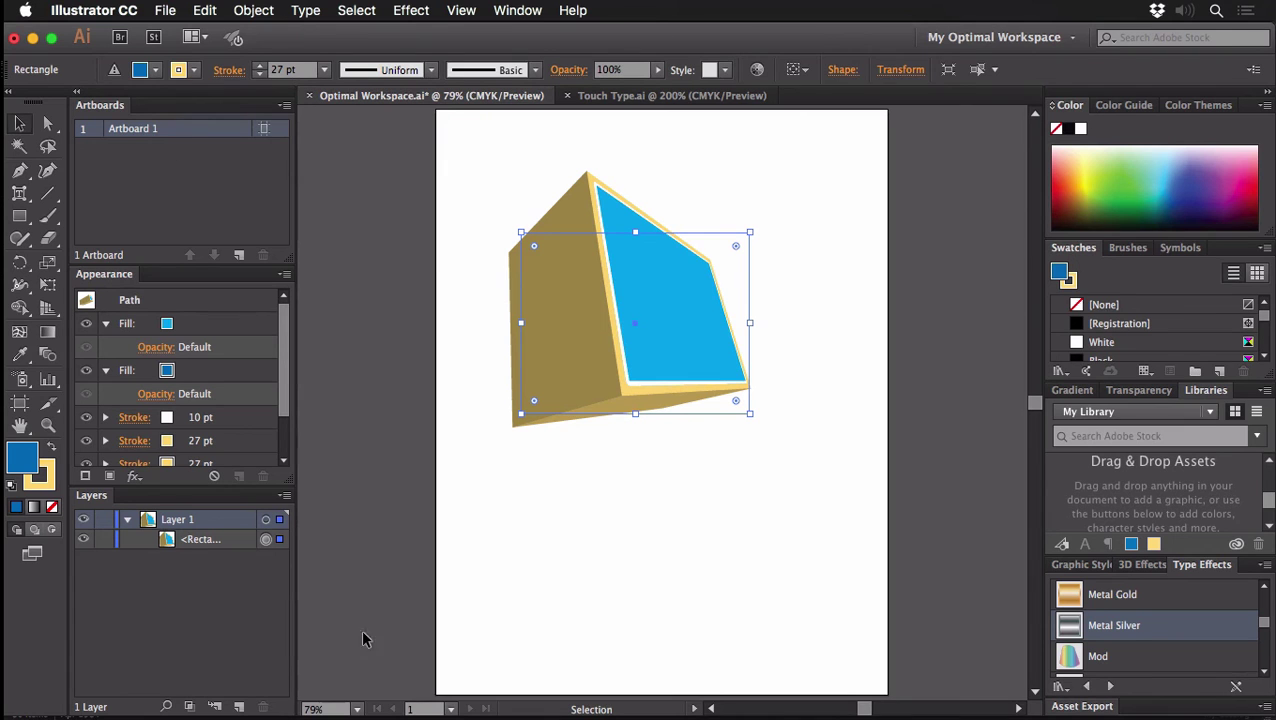
In Photoshop, float the Swatches panel out, then redock it with Color and Retinizer
{"action": "mouse_move", "coordinate": [444, 698]}
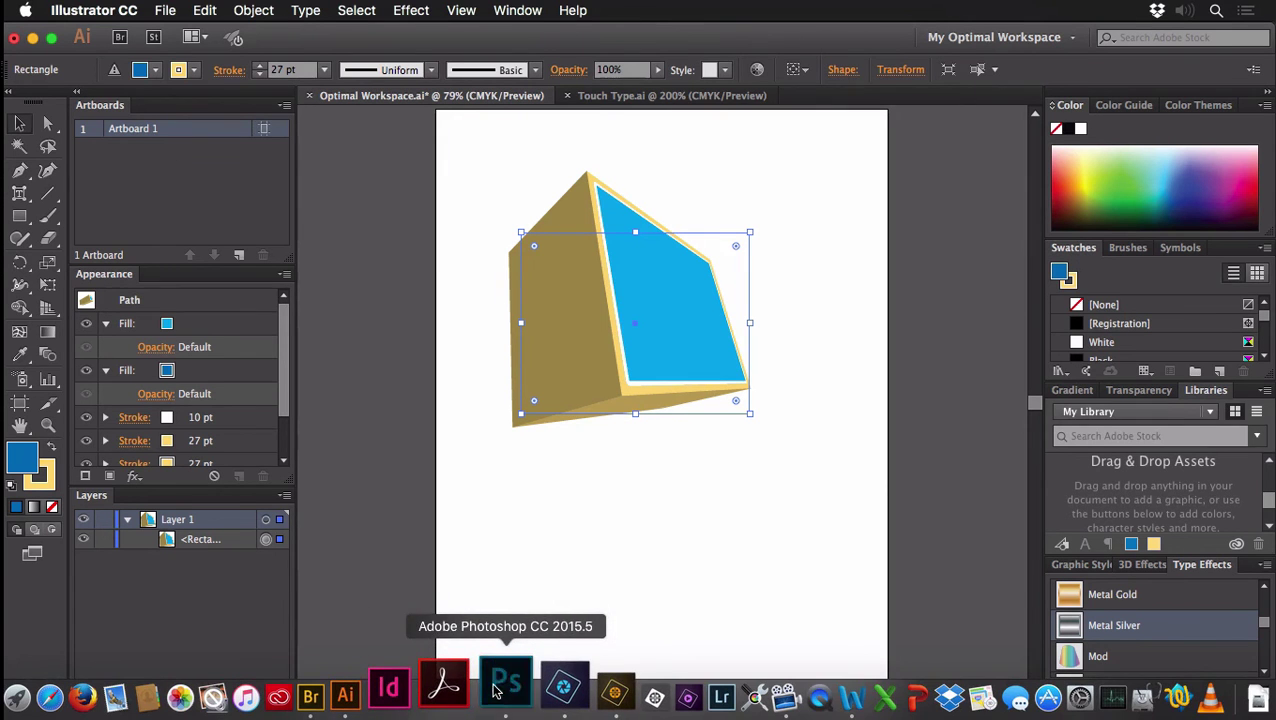
{"action": "left_click", "coordinate": [505, 686]}
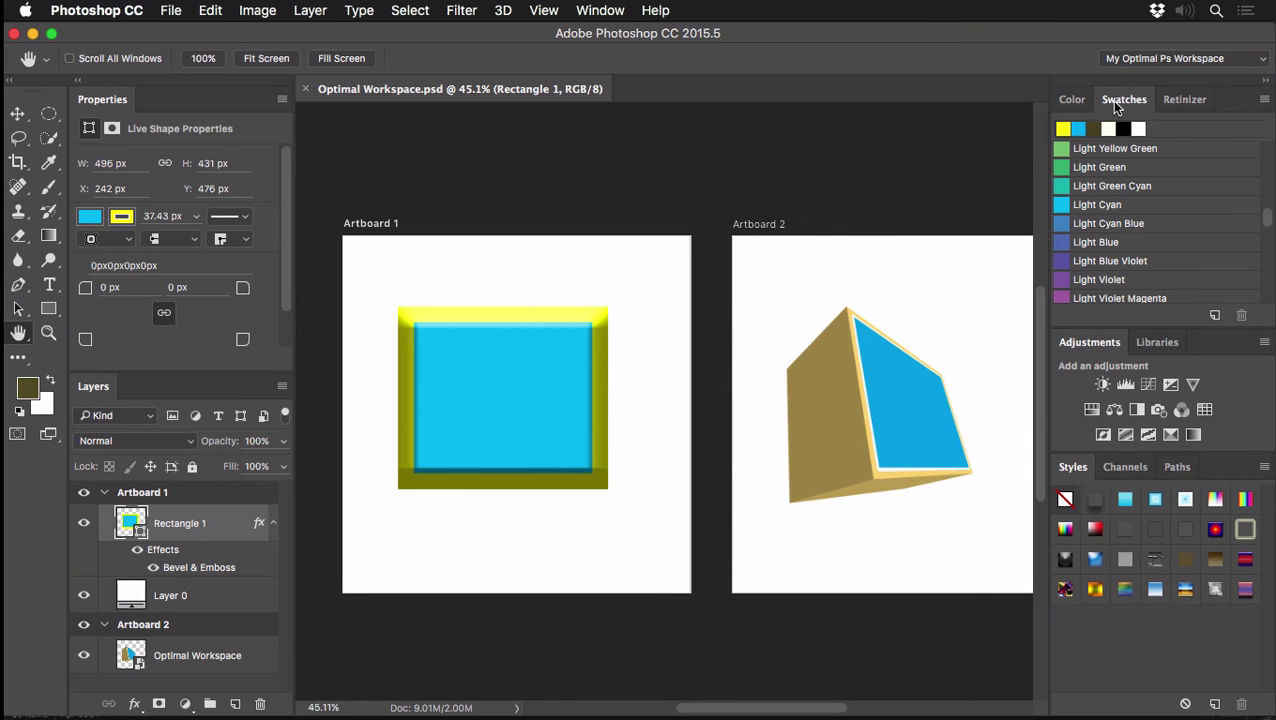
{"action": "left_click_drag", "start_coordinate": [1114, 104], "coordinate": [1045, 124]}
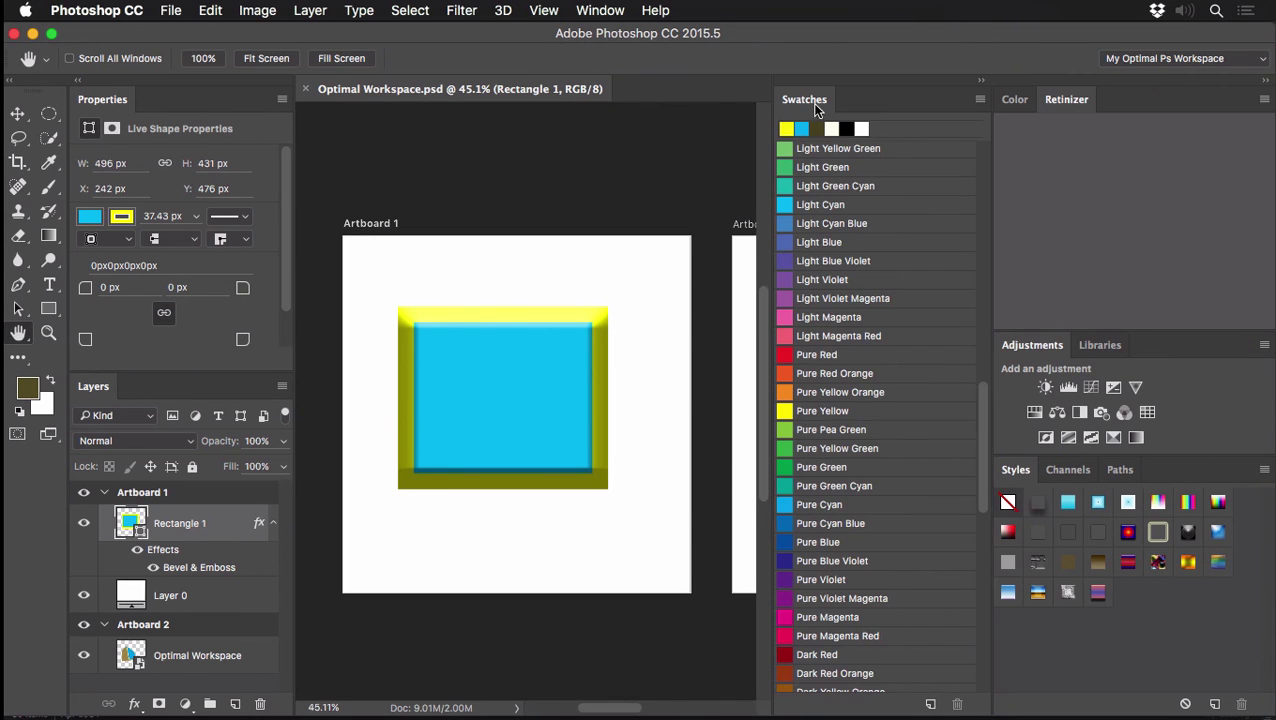
{"action": "left_click_drag", "start_coordinate": [806, 107], "coordinate": [1119, 113]}
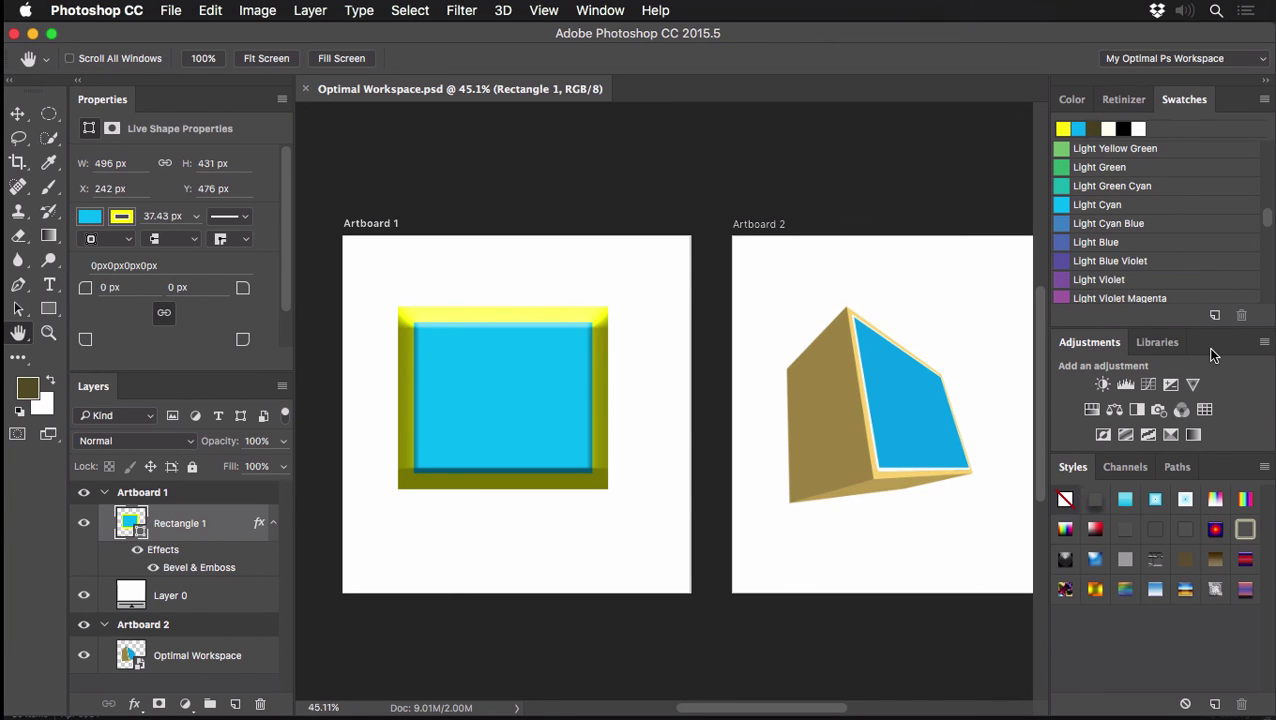
In Illustrator, open the Touch Type.ai document and choose the Touch Type Tool
{"action": "mouse_move", "coordinate": [665, 700]}
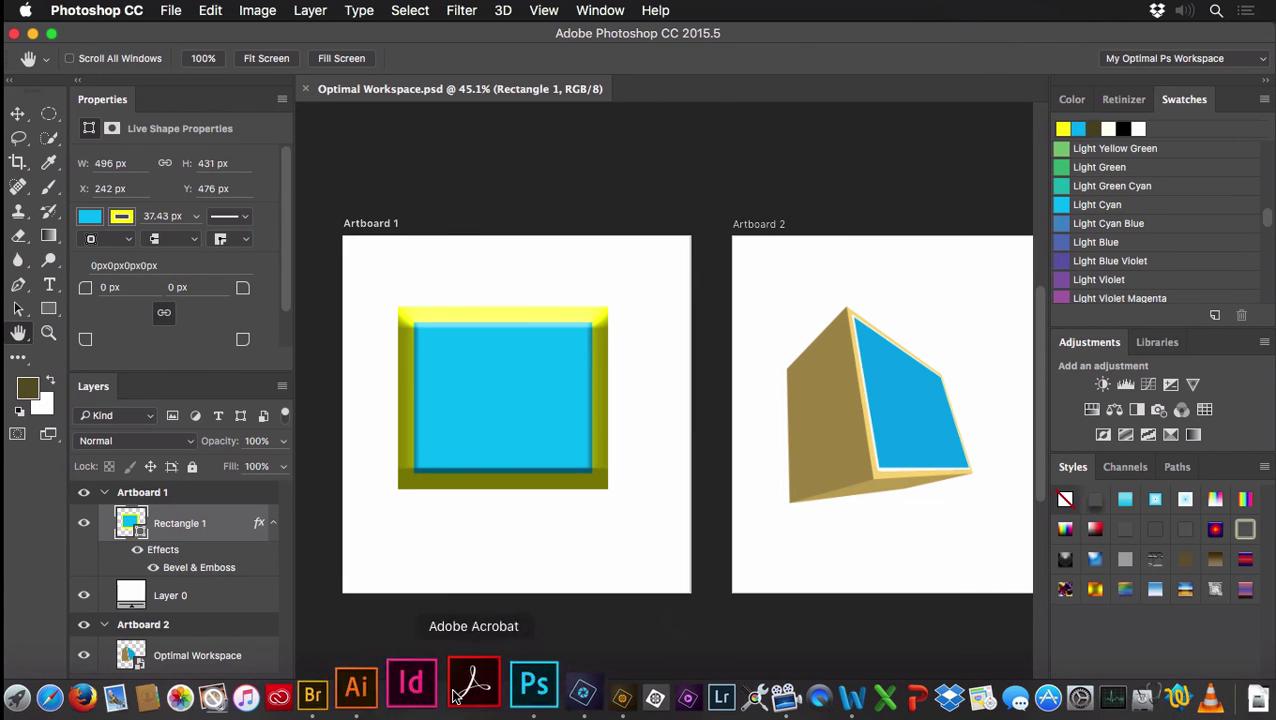
{"action": "left_click", "coordinate": [401, 686]}
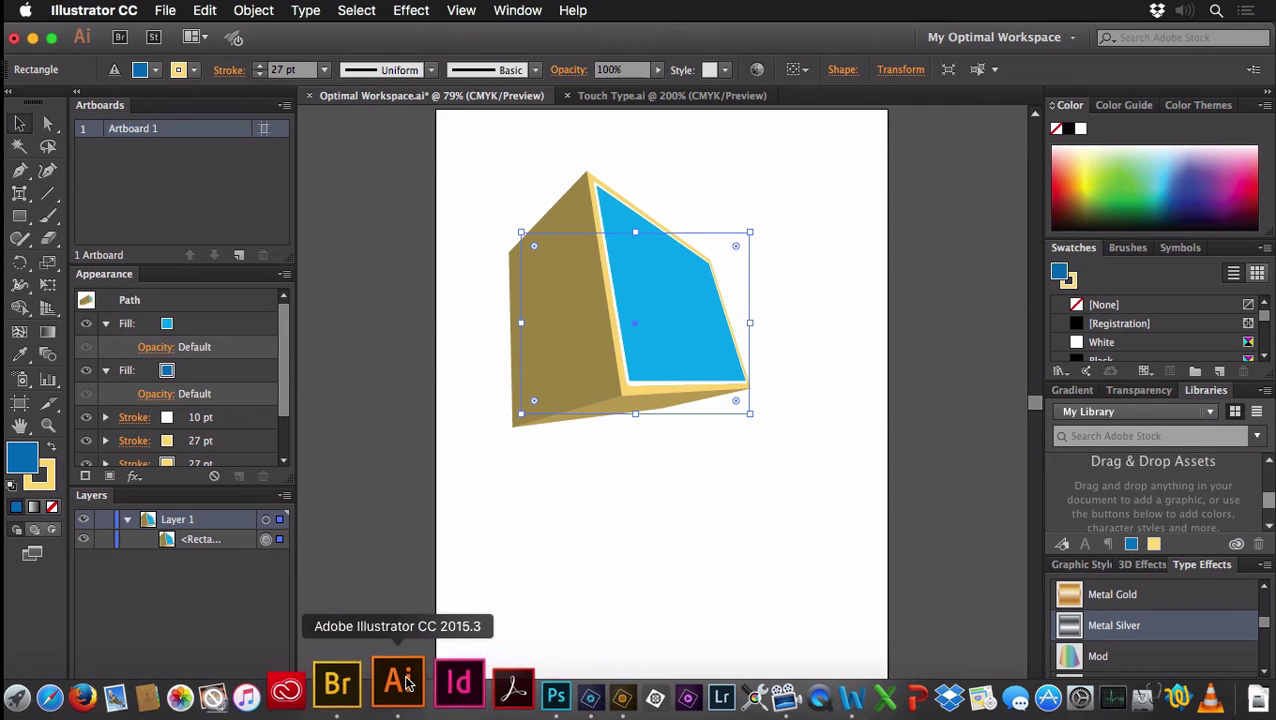
{"action": "left_click", "coordinate": [609, 96]}
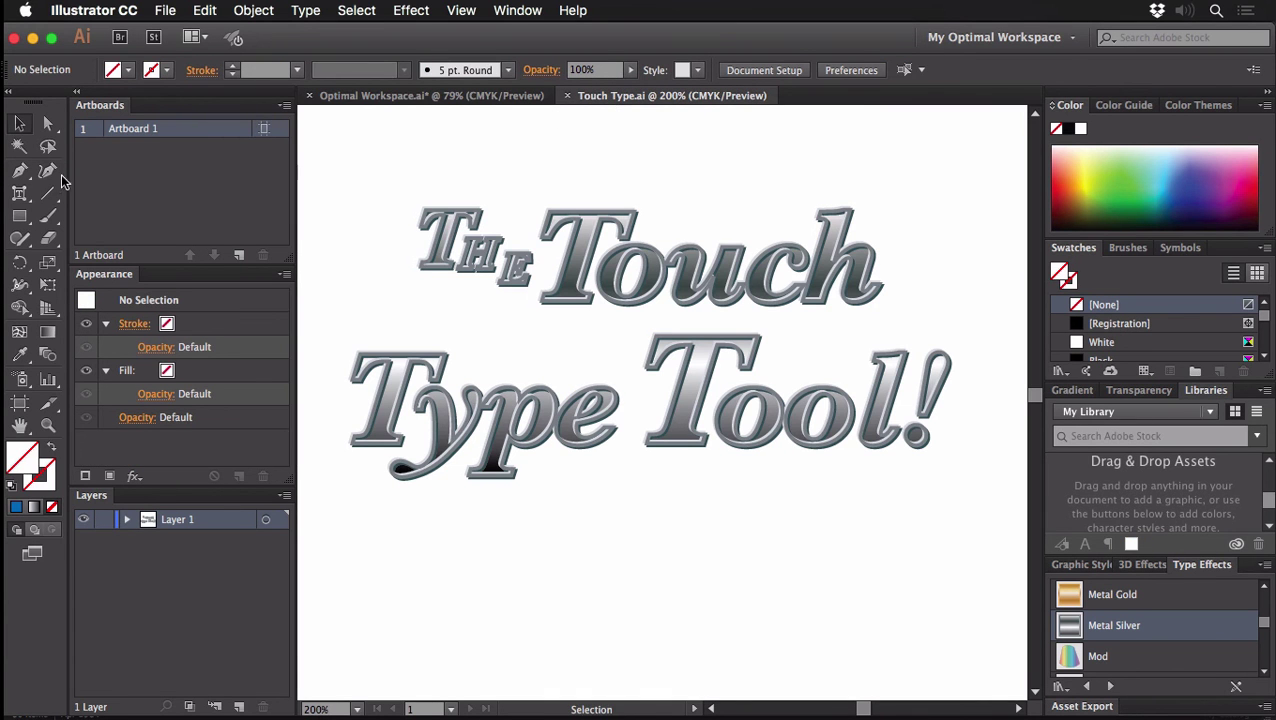
{"action": "left_click", "coordinate": [17, 196]}
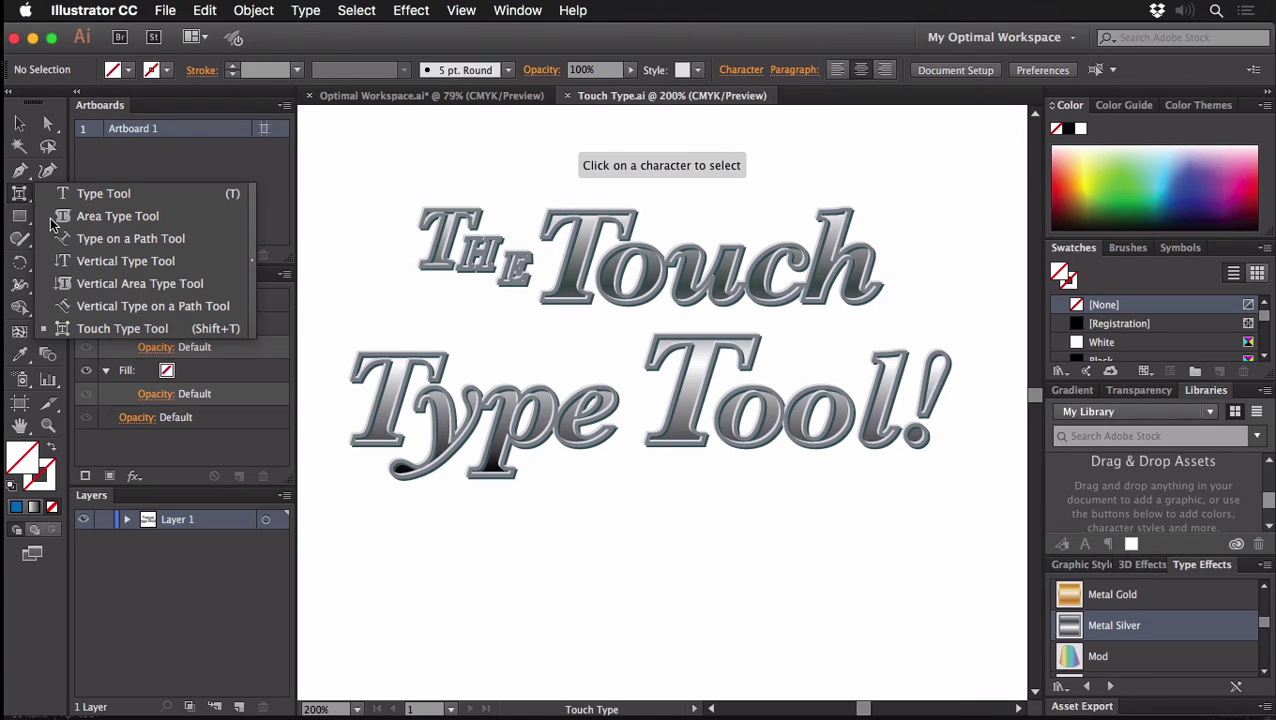
{"action": "left_click", "coordinate": [141, 336]}
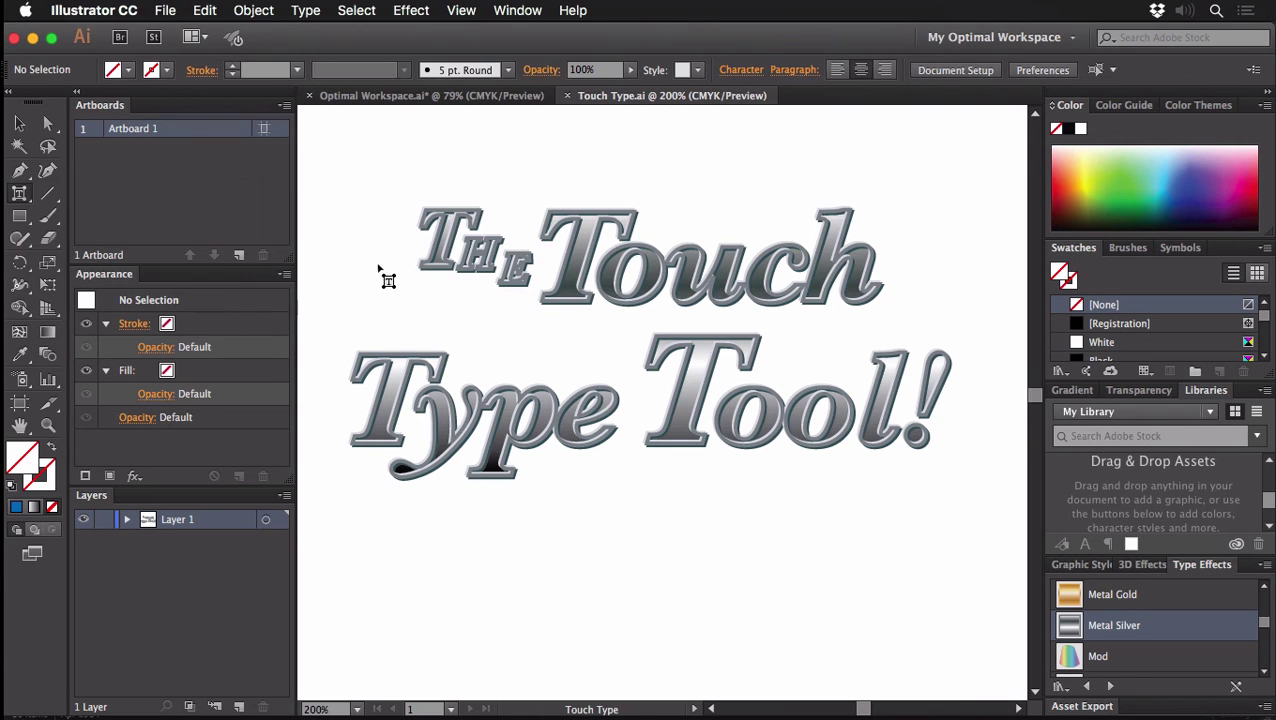
Scale the H of THE to about 43%, nudge the E left, and select other letters
{"action": "left_click", "coordinate": [478, 258]}
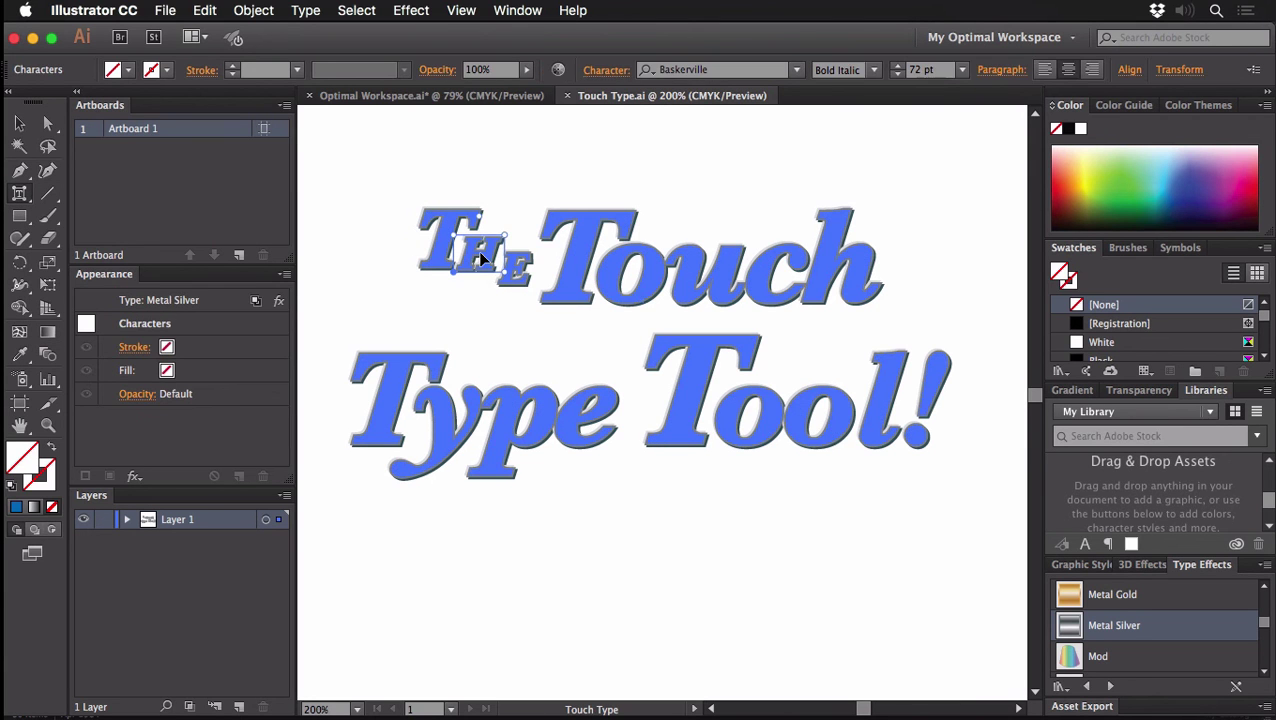
{"action": "left_click_drag", "start_coordinate": [510, 228], "coordinate": [532, 250]}
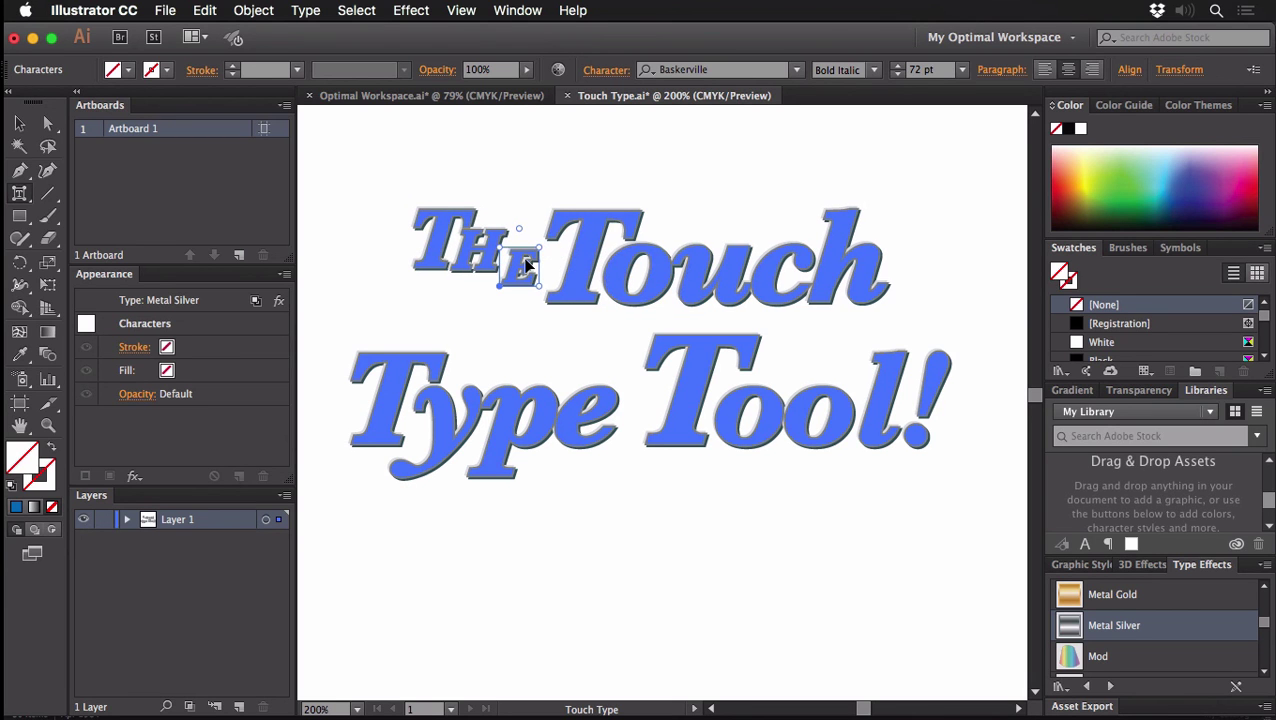
{"action": "key", "text": "Left"}
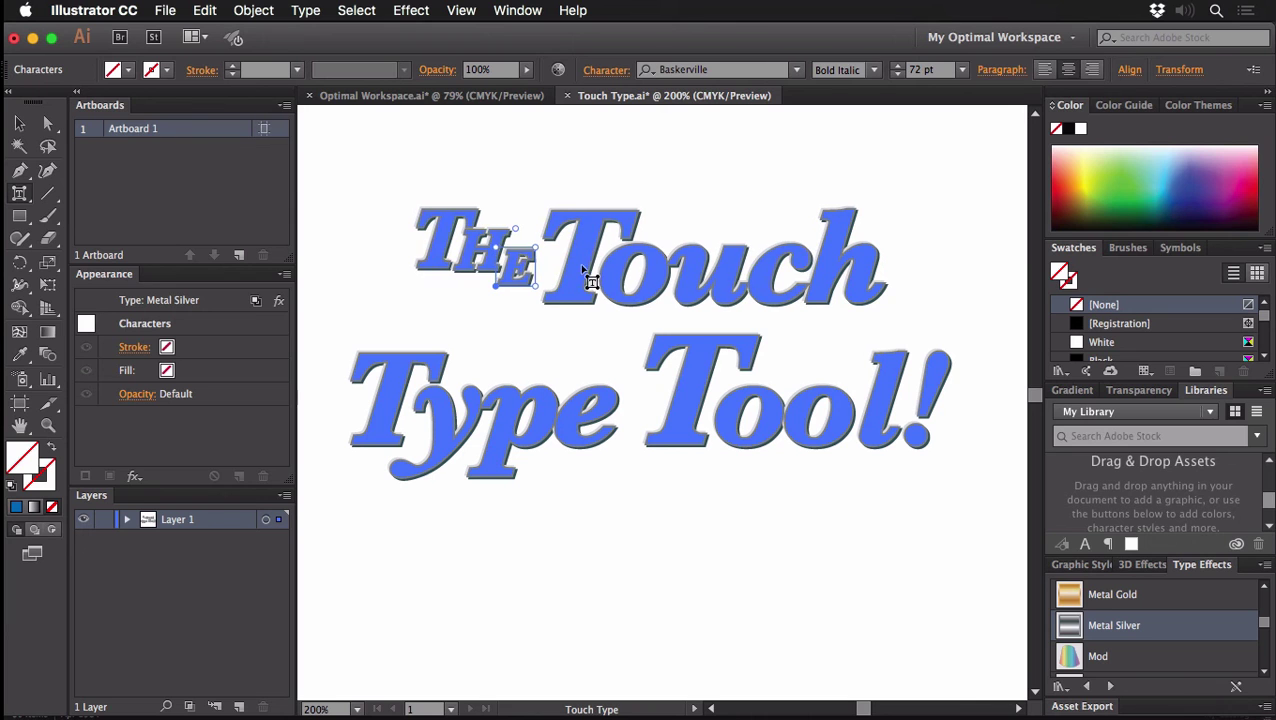
{"action": "left_click", "coordinate": [601, 267]}
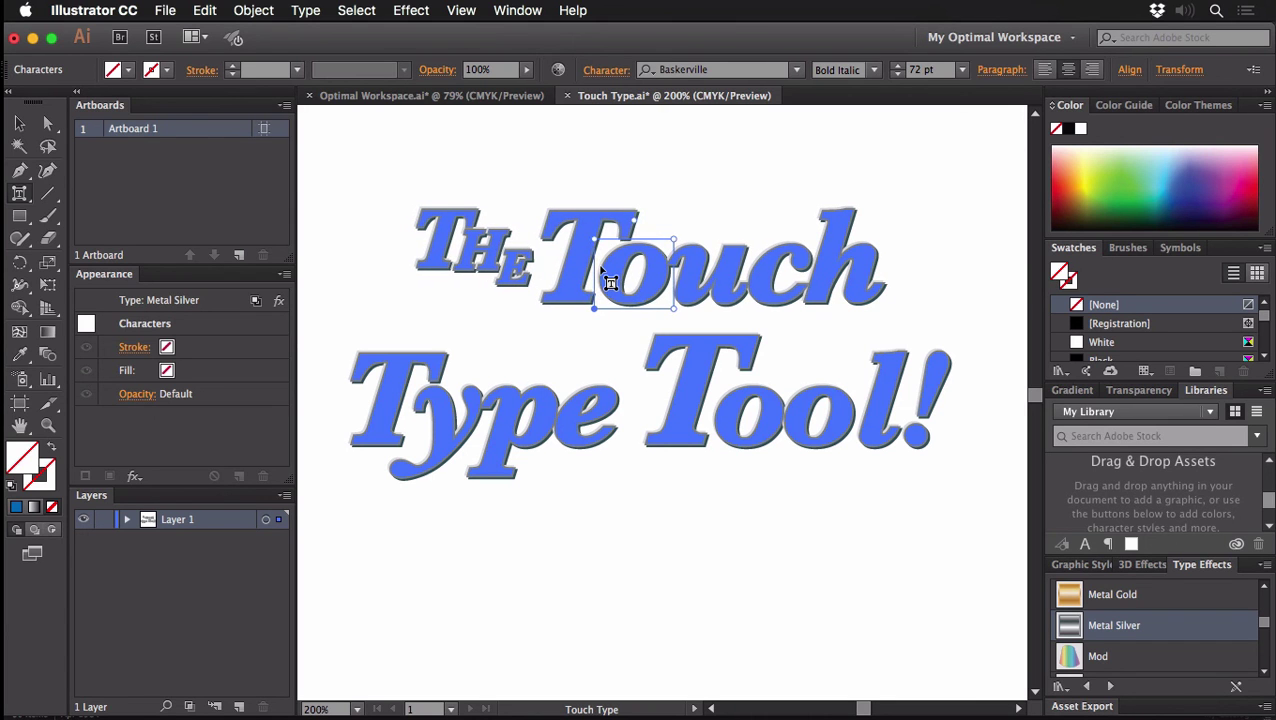
{"action": "left_click", "coordinate": [720, 289]}
{"action": "left_click", "coordinate": [698, 386]}
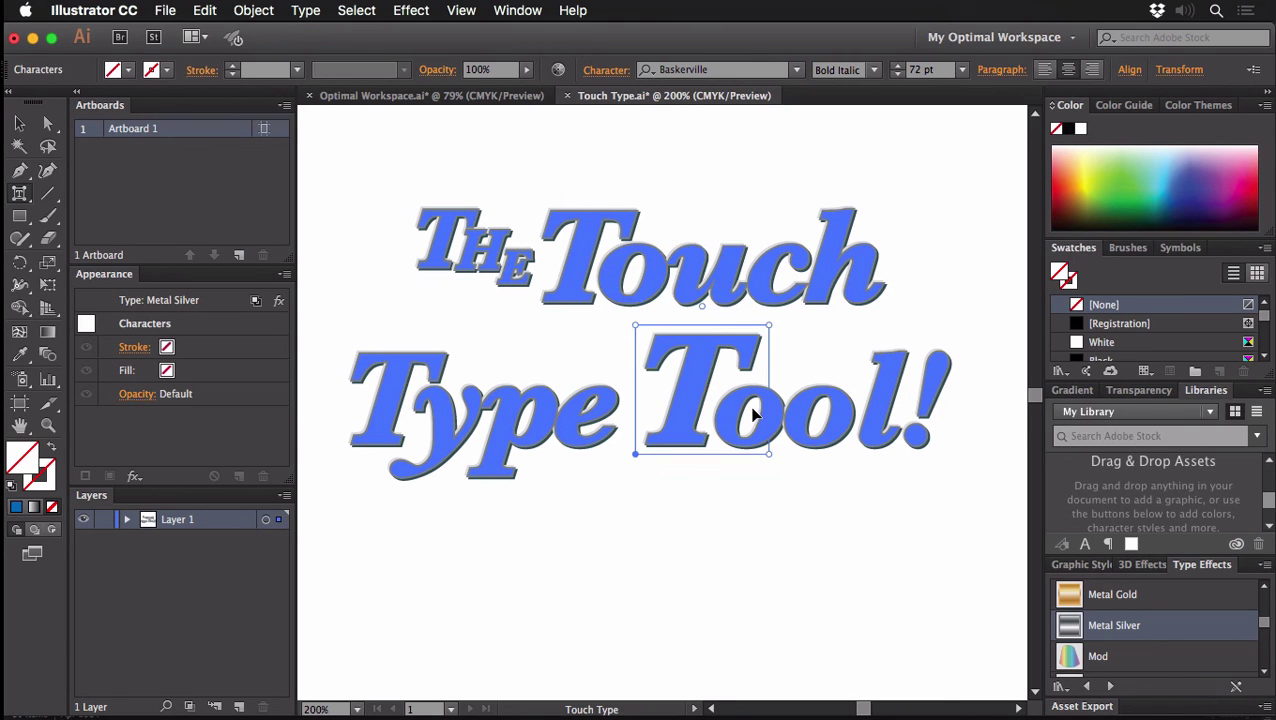
{"action": "left_click", "coordinate": [808, 415]}
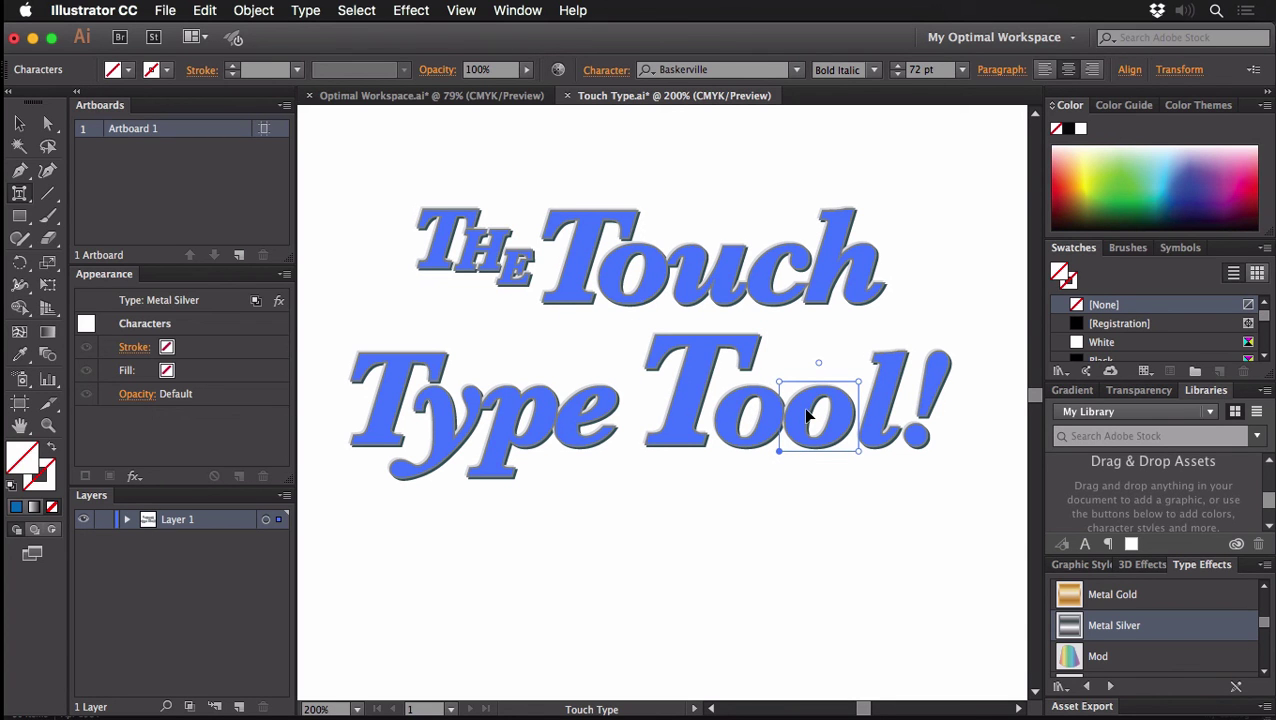
{"action": "left_click", "coordinate": [885, 424]}
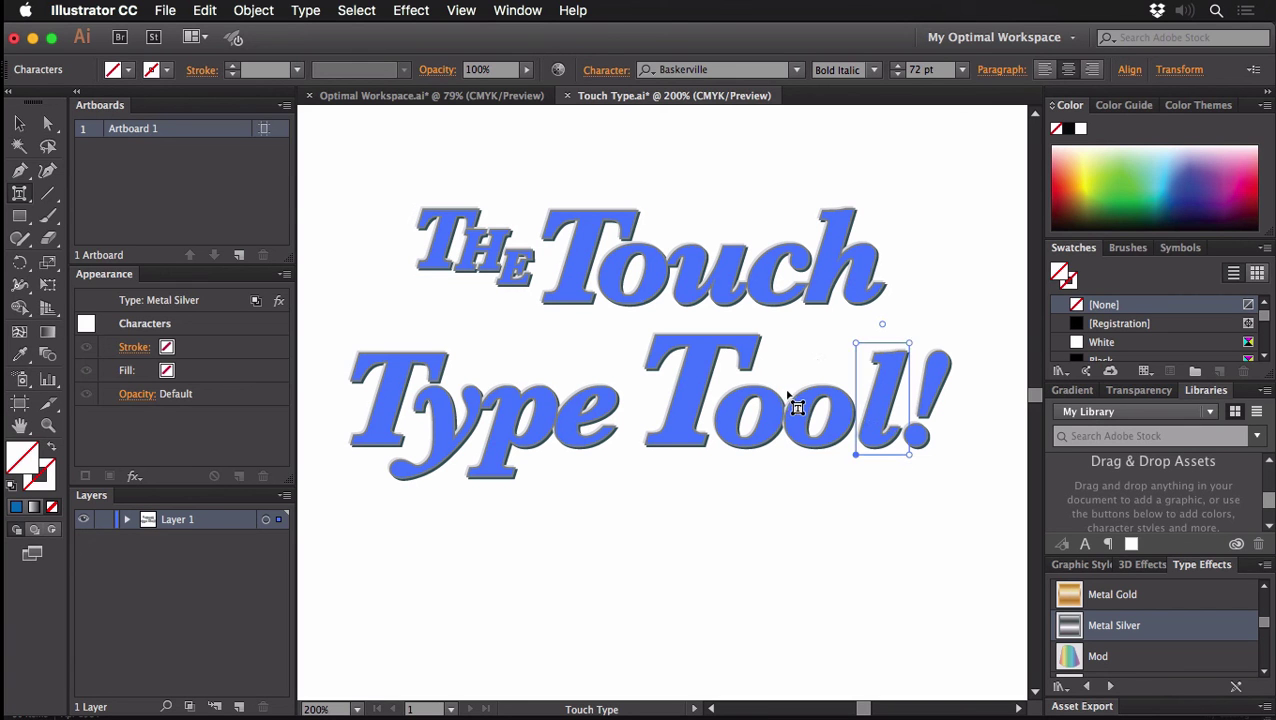
Return to the regular Type tool, highlight then clear text, and deselect with the Selection tool
{"action": "left_click", "coordinate": [17, 194]}
{"action": "left_click_drag", "start_coordinate": [17, 194], "coordinate": [100, 193]}
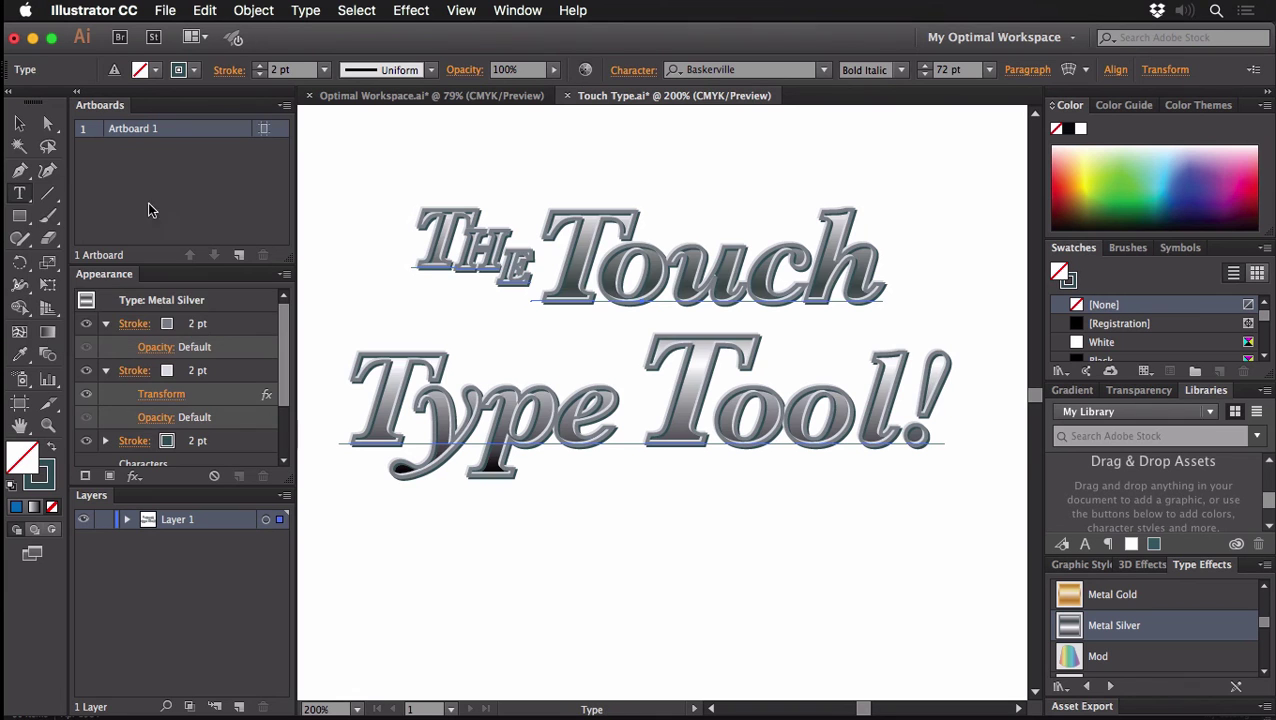
{"action": "left_click", "coordinate": [456, 258]}
{"action": "left_click_drag", "start_coordinate": [456, 258], "coordinate": [722, 325]}
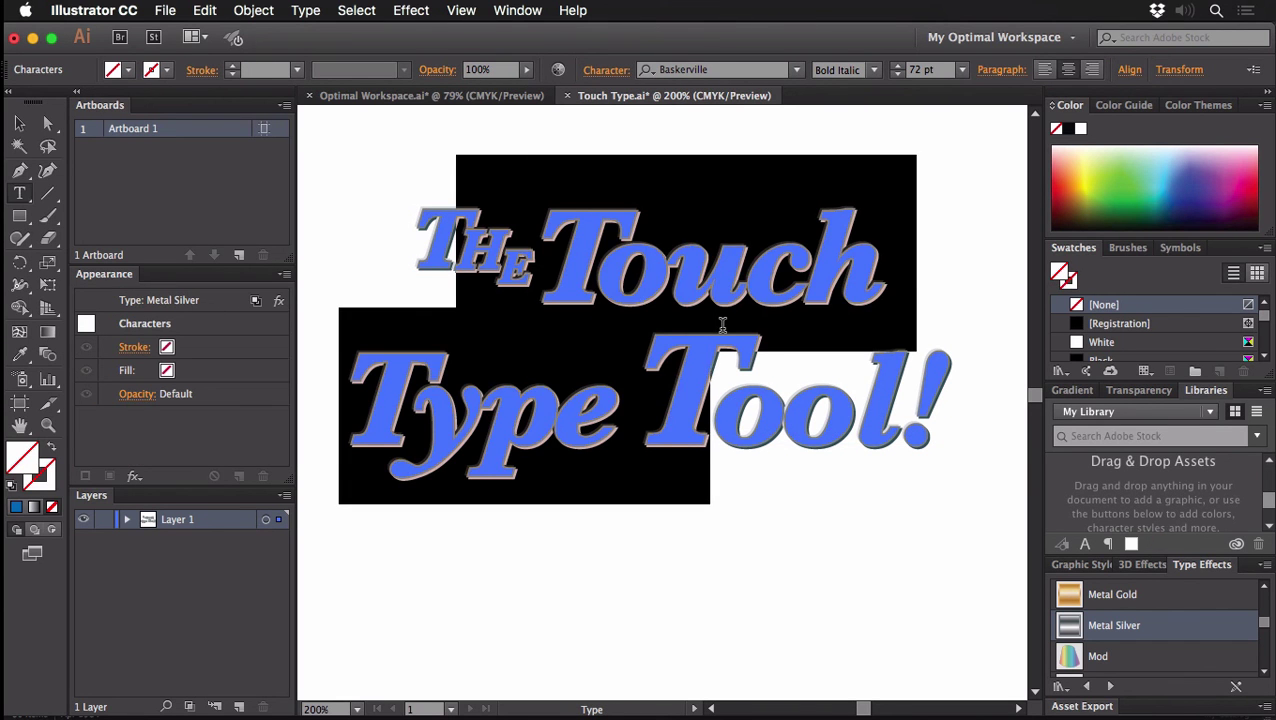
{"action": "left_click", "coordinate": [721, 325]}
{"action": "left_click", "coordinate": [19, 122]}
{"action": "left_click", "coordinate": [338, 188]}
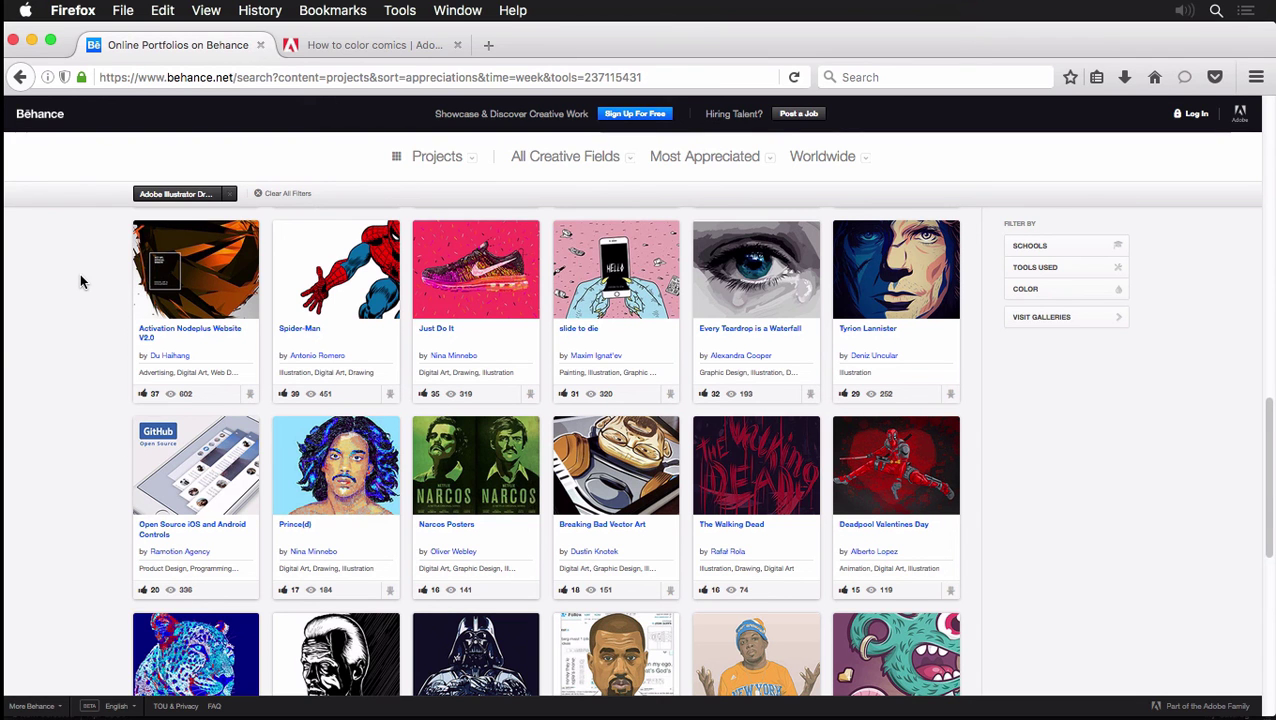
Switch to the 'How to color comics | Adobe' tutorial tab
{"action": "left_click", "coordinate": [328, 48]}
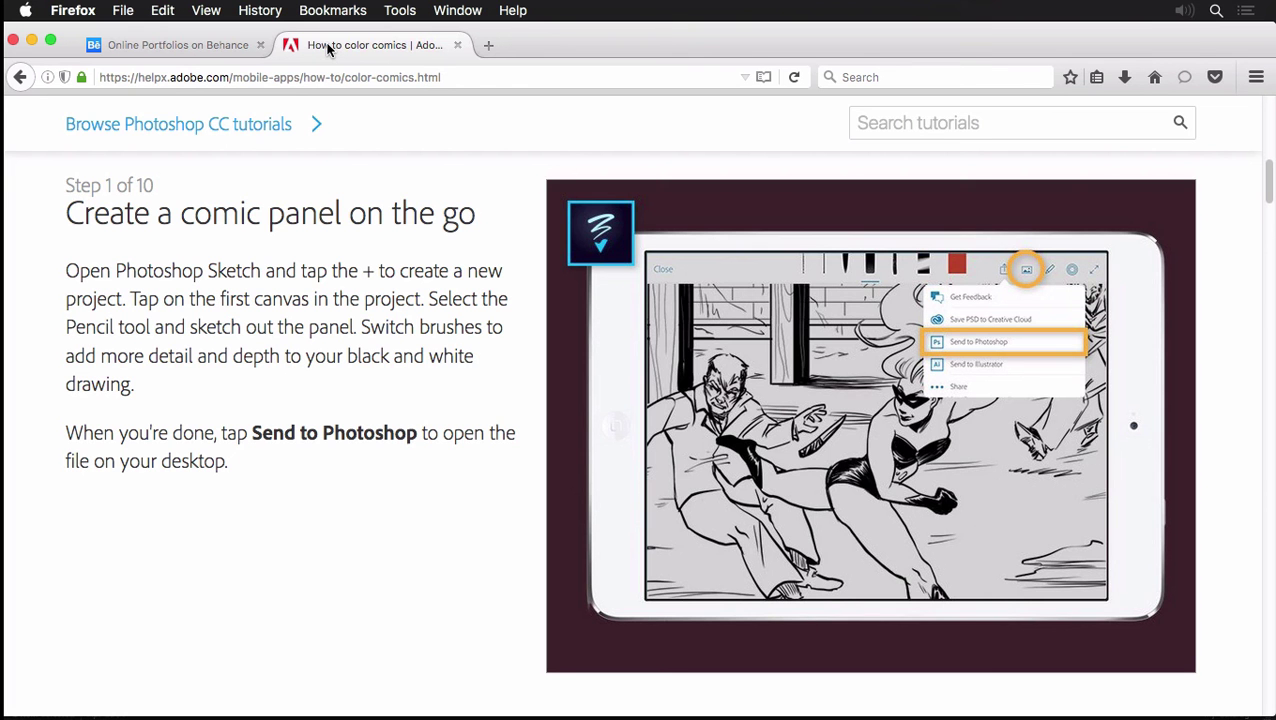